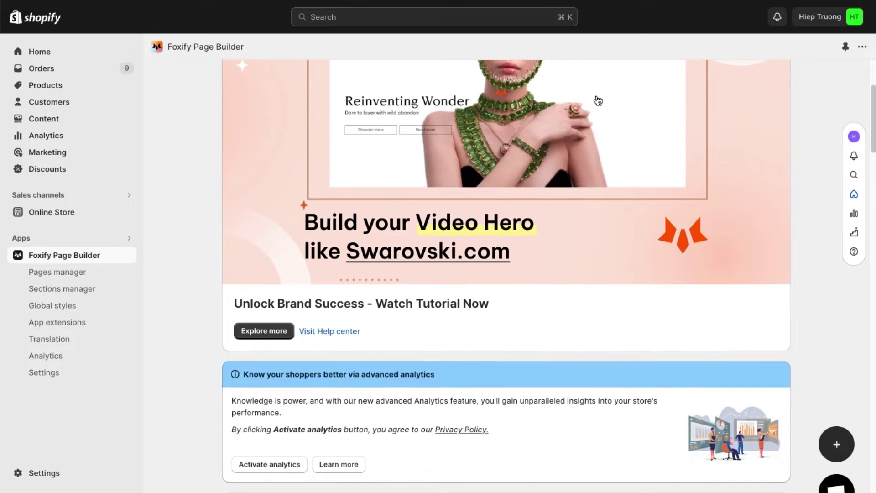
Scroll the dashboard down to the Recently updated pages list with the published [Foxify] X-mas page
scroll(598, 100, "down", 7)
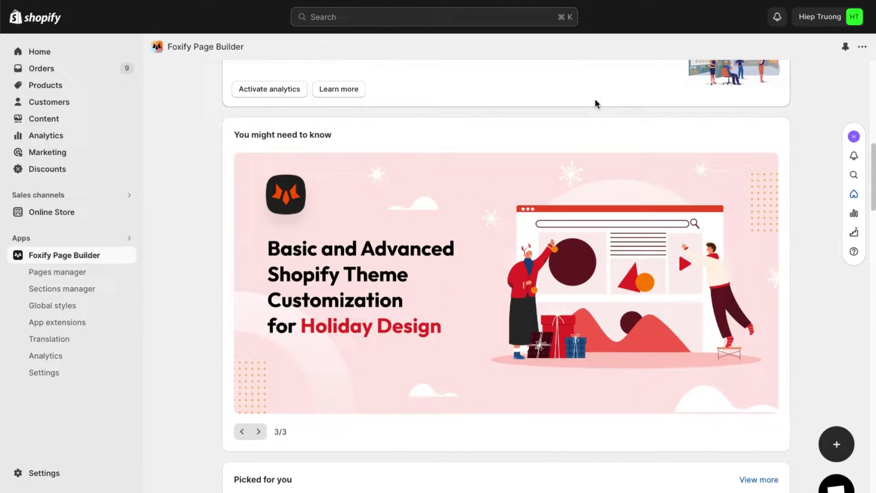
scroll(597, 106, "down", 4)
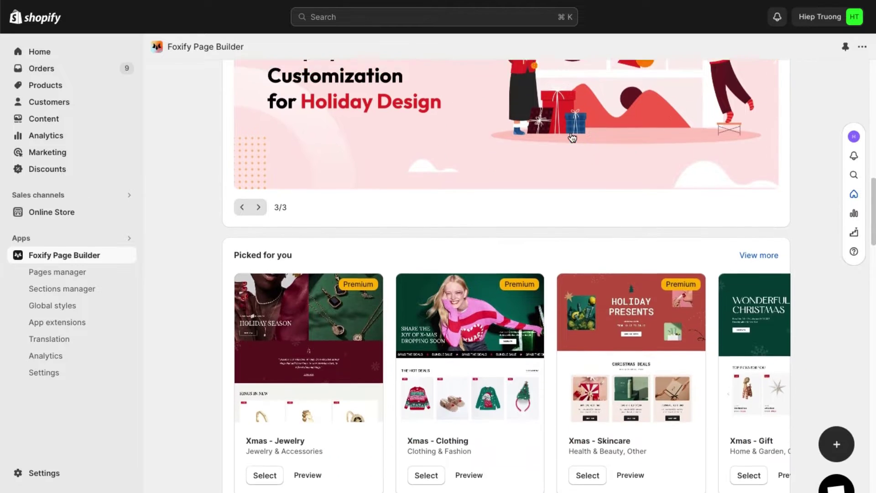
scroll(554, 149, "down", 6)
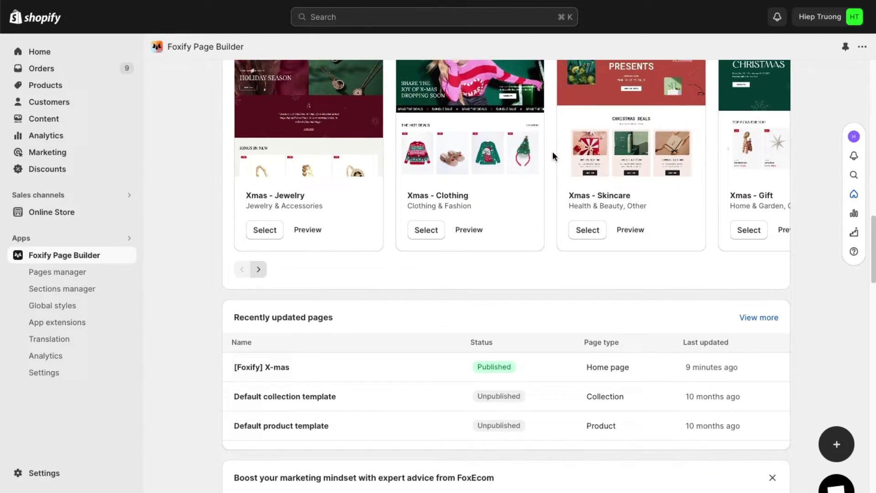
scroll(552, 155, "down", 3)
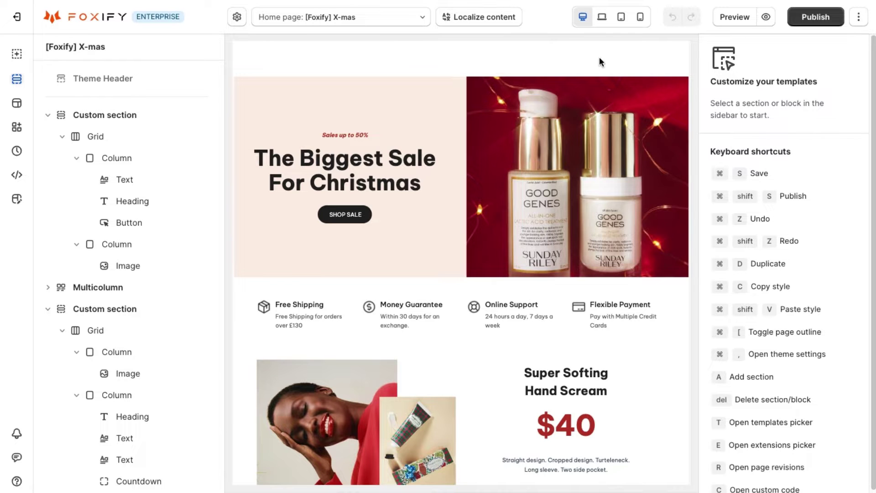
Scroll through the [Foxify] X-mas canvas preview and its page outline sidebar
scroll(598, 62, "down", 2)
scroll(599, 57, "down", 4)
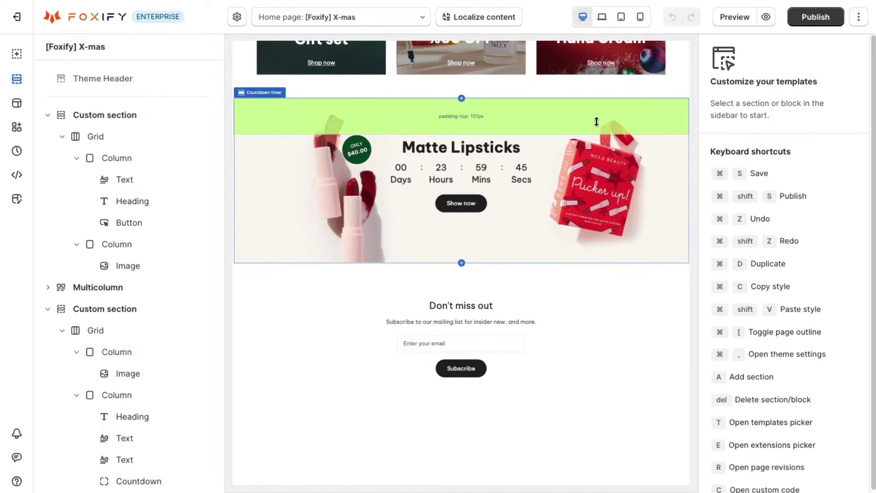
scroll(596, 122, "up", 14)
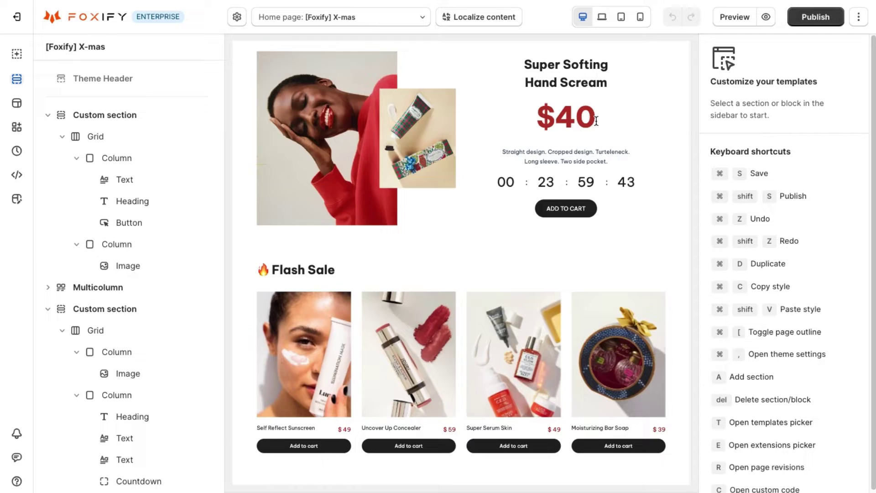
scroll(596, 121, "up", 7)
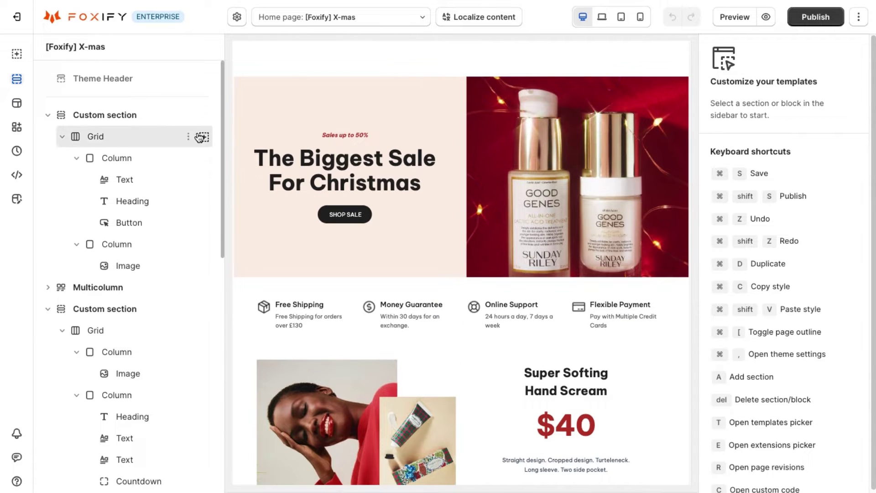
scroll(120, 159, "down", 4)
scroll(121, 162, "down", 11)
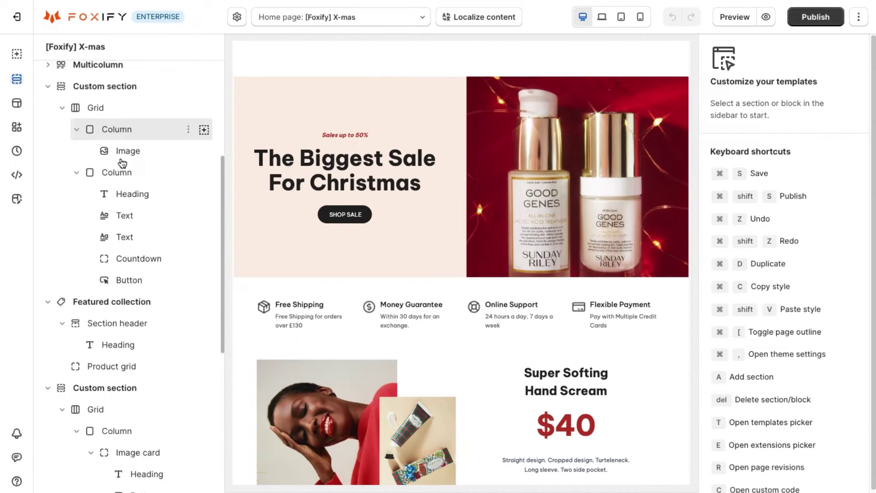
scroll(122, 163, "up", 12)
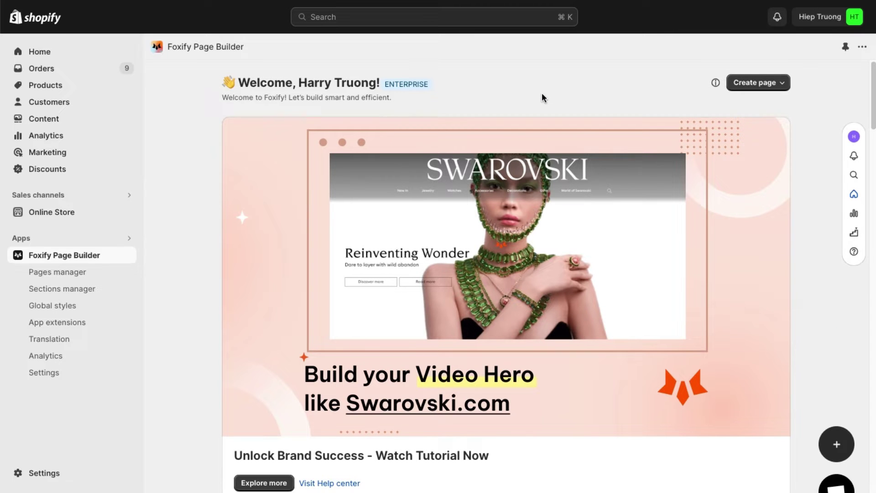
From Create page, browse the Templates library and filter it to Sales page templates
left_click(782, 89)
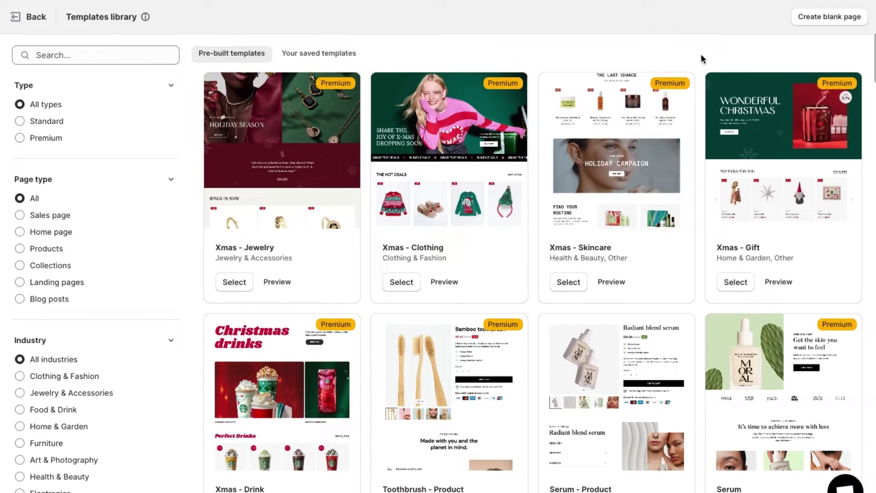
scroll(700, 78, "down", 5)
scroll(700, 82, "down", 15)
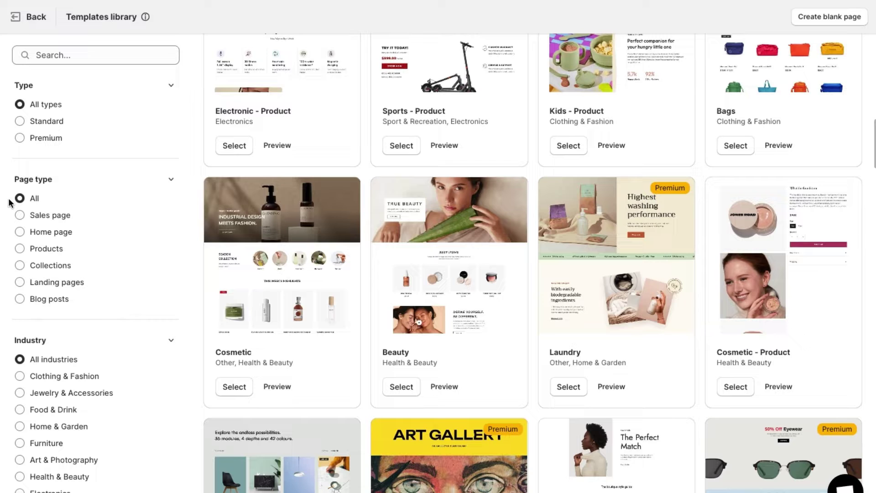
left_click(53, 220)
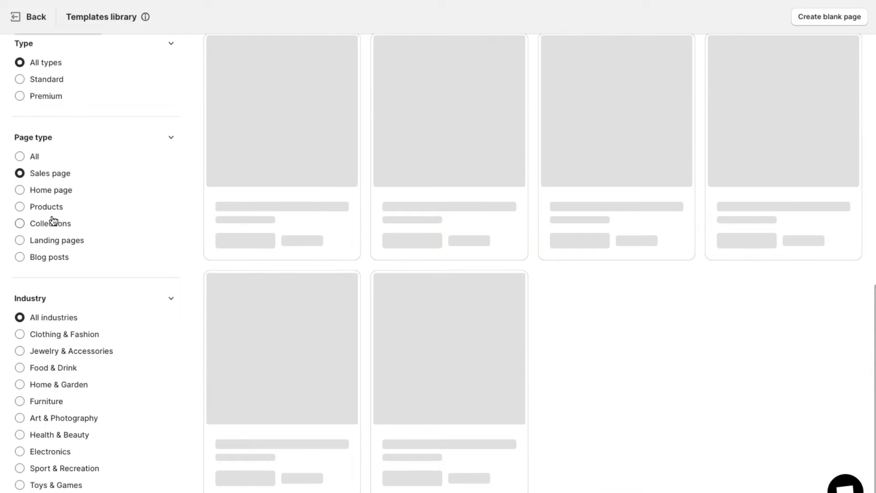
scroll(528, 199, "up", 18)
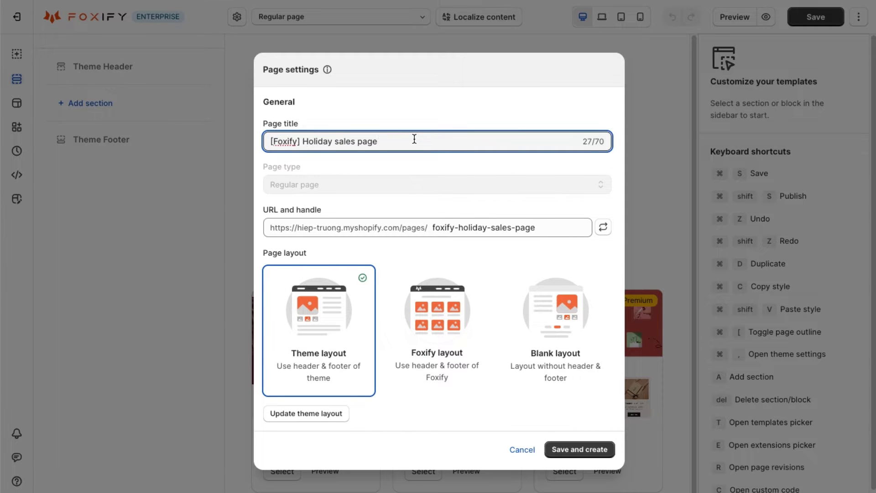
Create '[Foxify] Holiday sales page' with handle 'foxify-holiday-sales-page' using the Blank layout
left_click(545, 225)
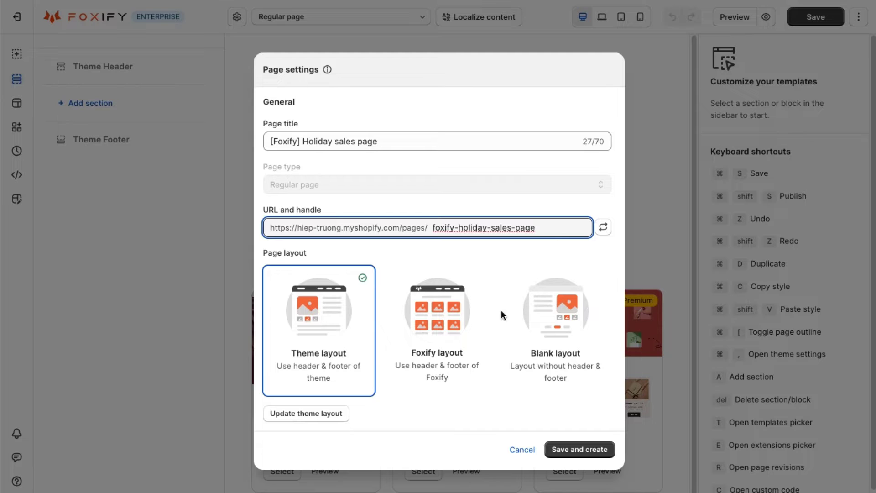
left_click(549, 316)
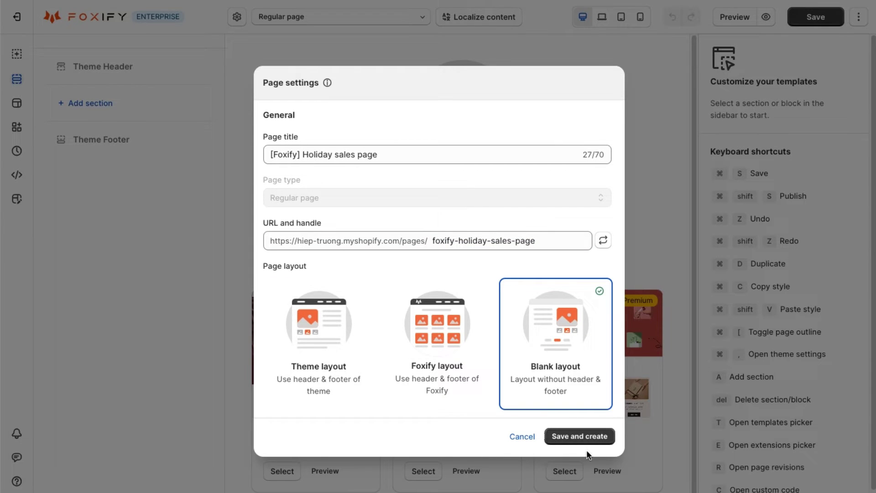
left_click(591, 439)
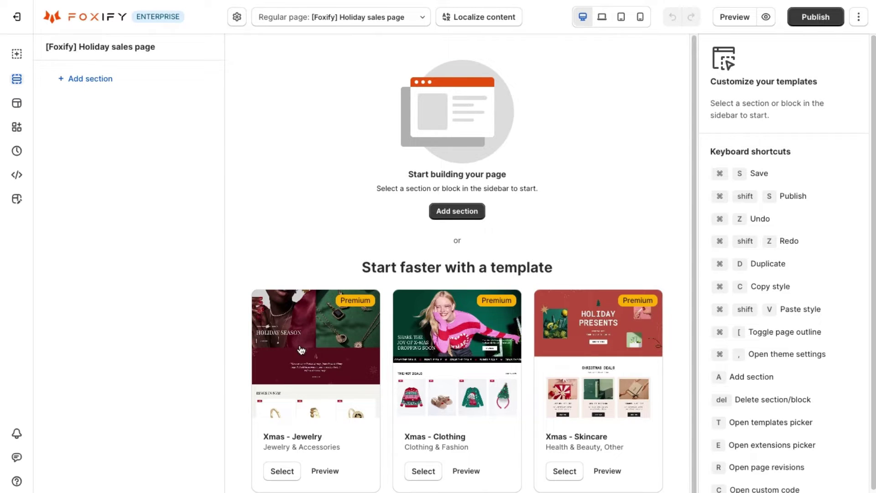
left_click(452, 211)
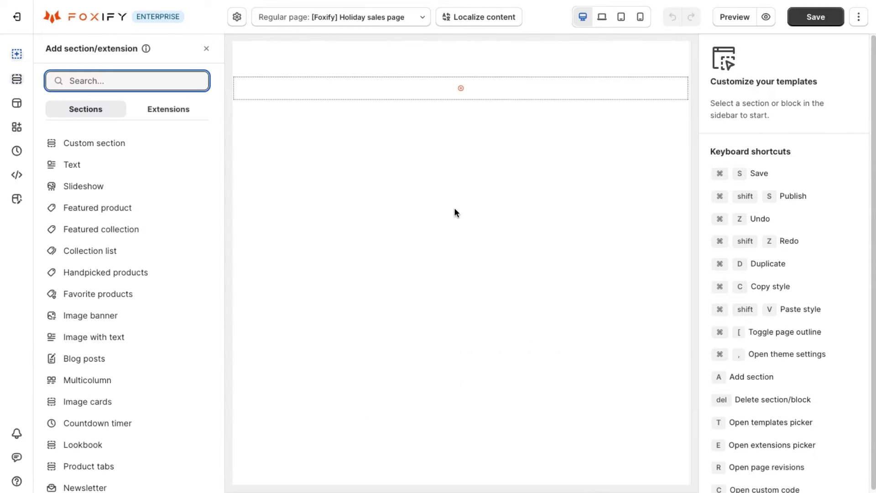
scroll(135, 204, "down", 4)
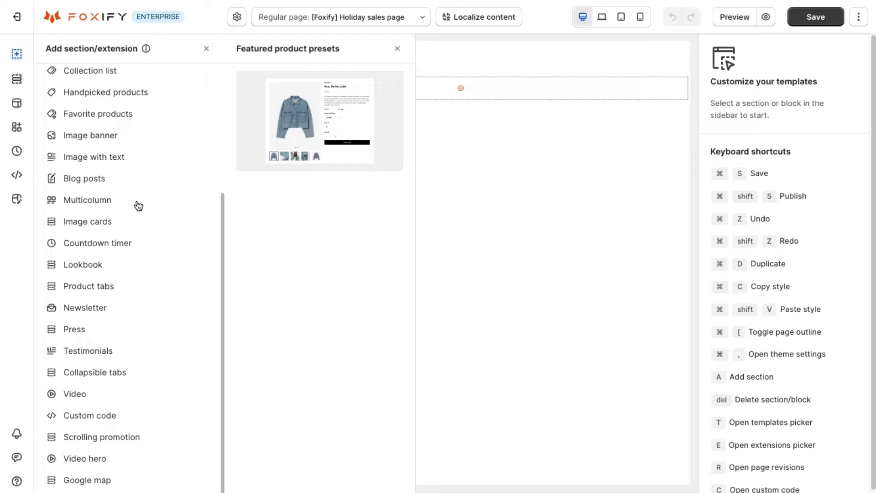
scroll(143, 256, "up", 4)
mouse_move(145, 168)
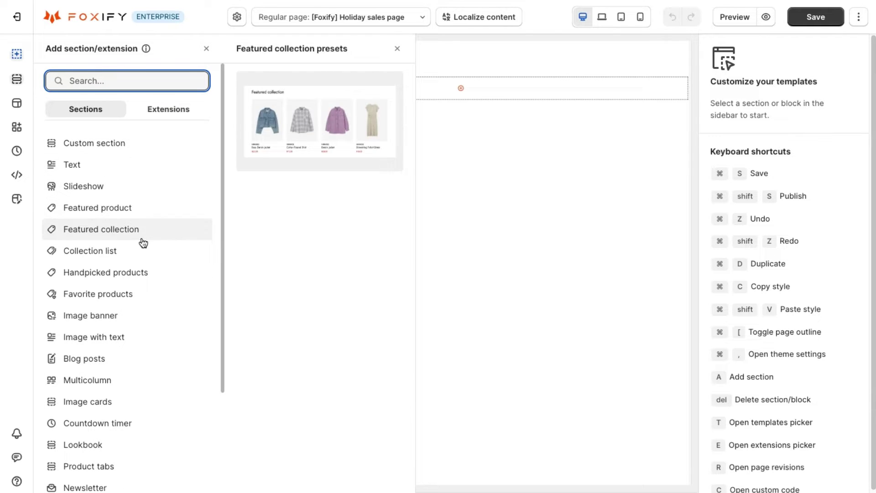
mouse_move(140, 279)
scroll(140, 282, "down", 1)
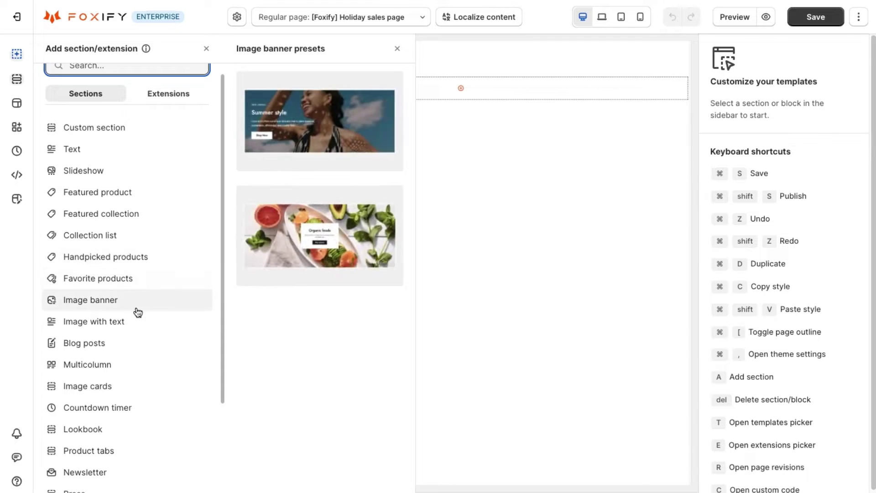
mouse_move(137, 327)
scroll(126, 356, "down", 2)
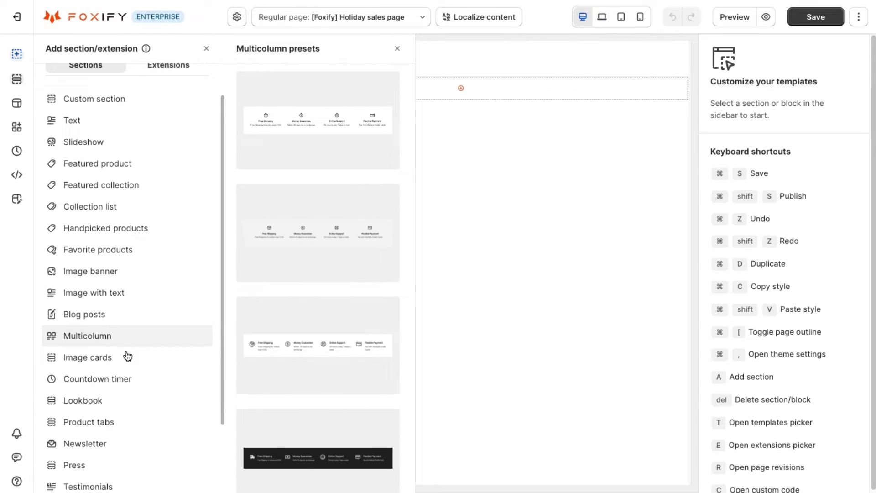
mouse_move(126, 356)
scroll(126, 356, "down", 3)
mouse_move(108, 485)
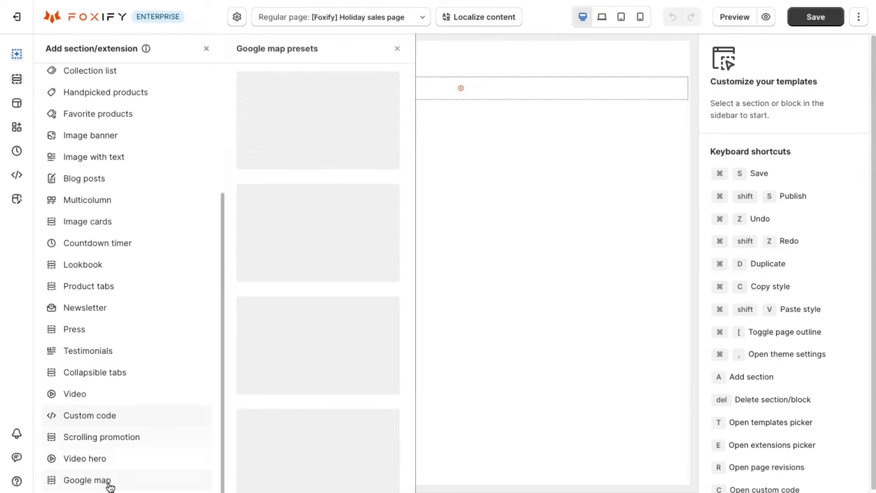
scroll(157, 271, "up", 5)
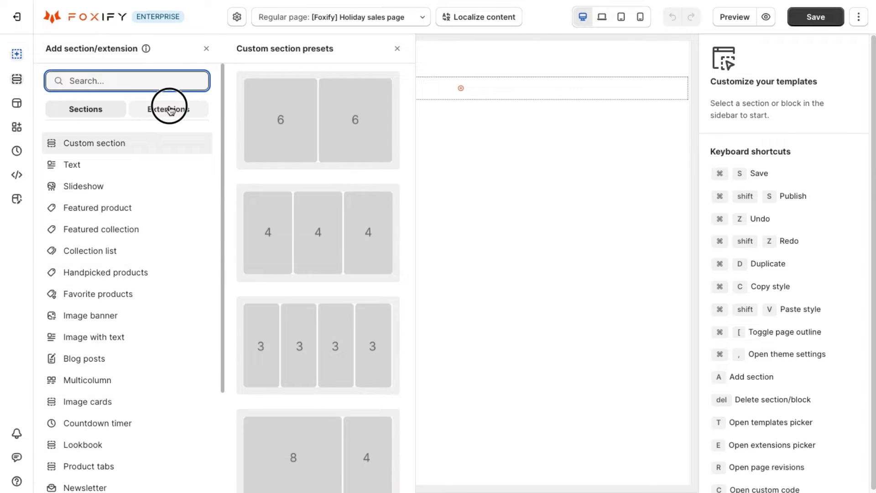
left_click(168, 109)
left_click(92, 110)
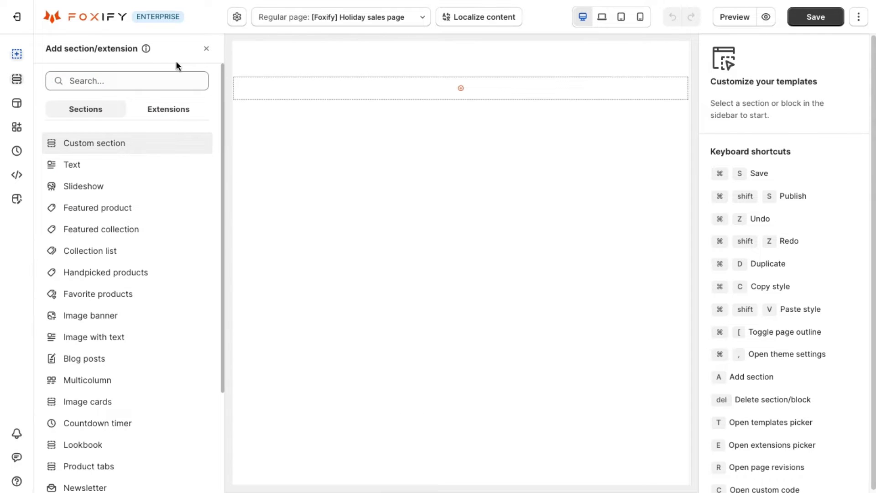
left_click(207, 49)
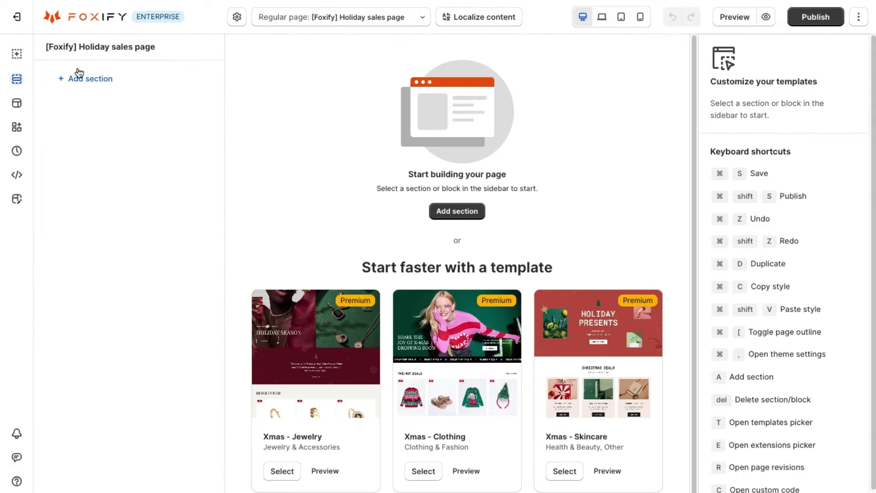
left_click(17, 104)
left_click(51, 42)
left_click(17, 129)
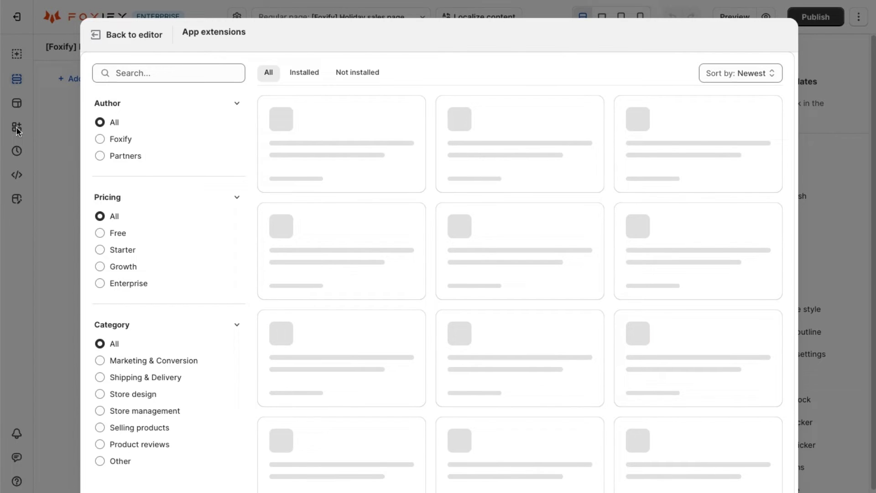
left_click(115, 37)
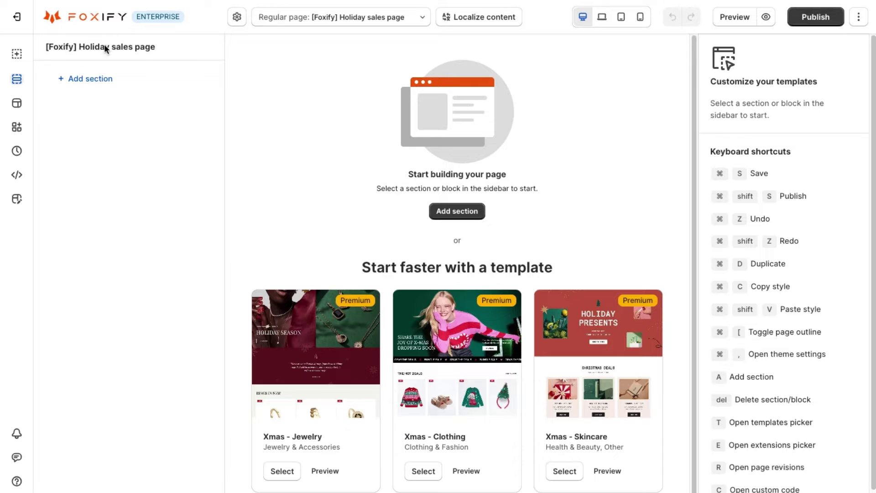
left_click(16, 152)
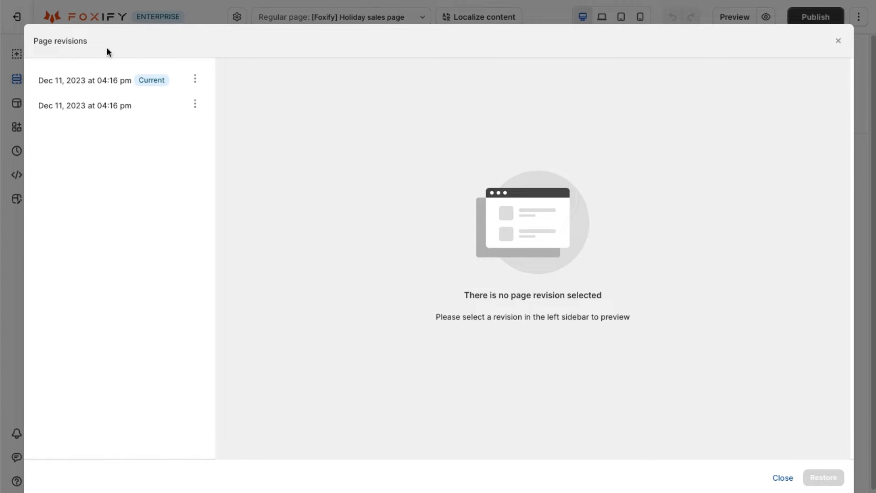
left_click(841, 42)
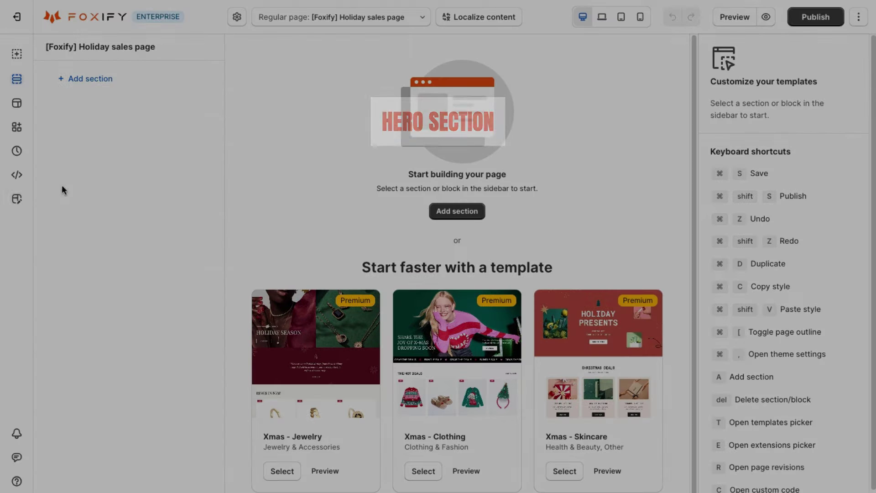
left_click(17, 200)
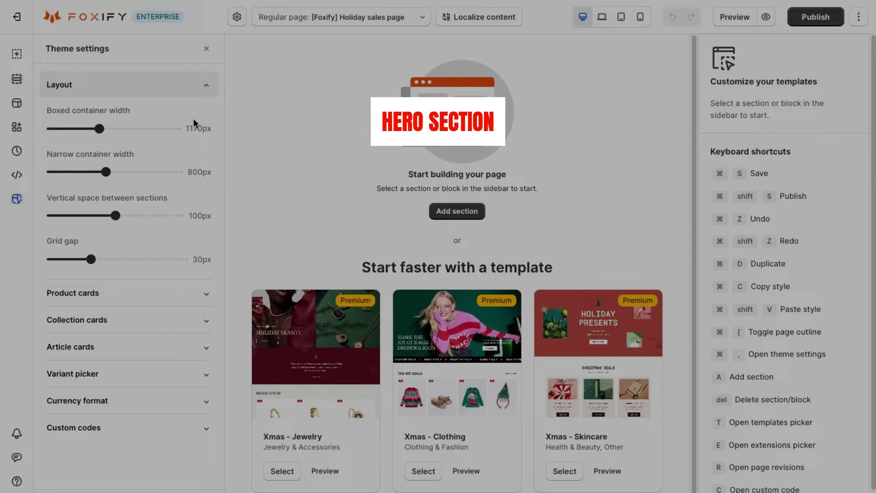
left_click(209, 49)
left_click(21, 178)
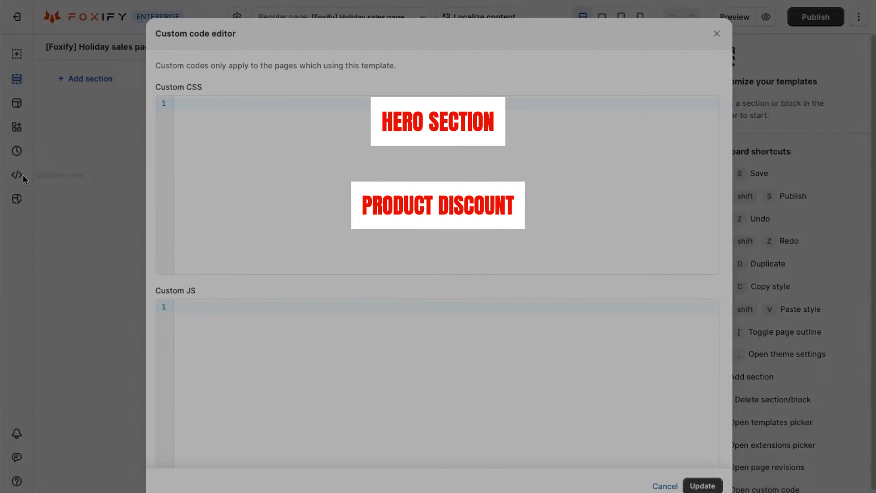
left_click(715, 34)
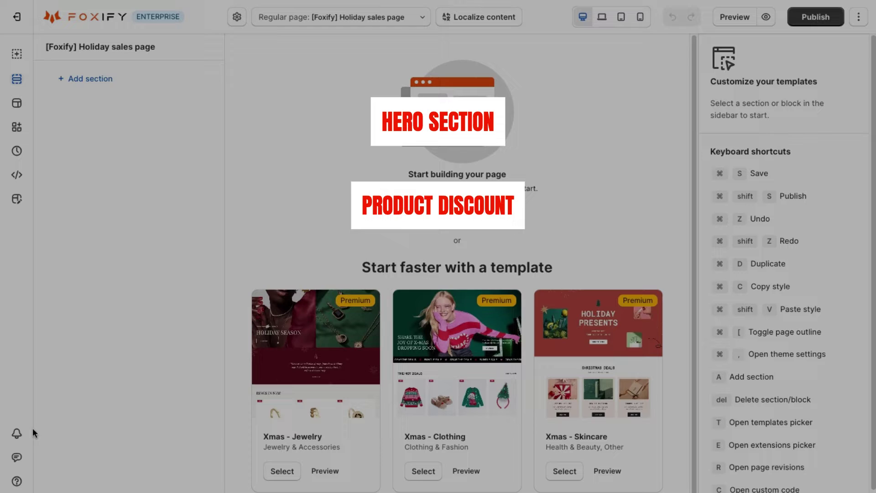
left_click(16, 433)
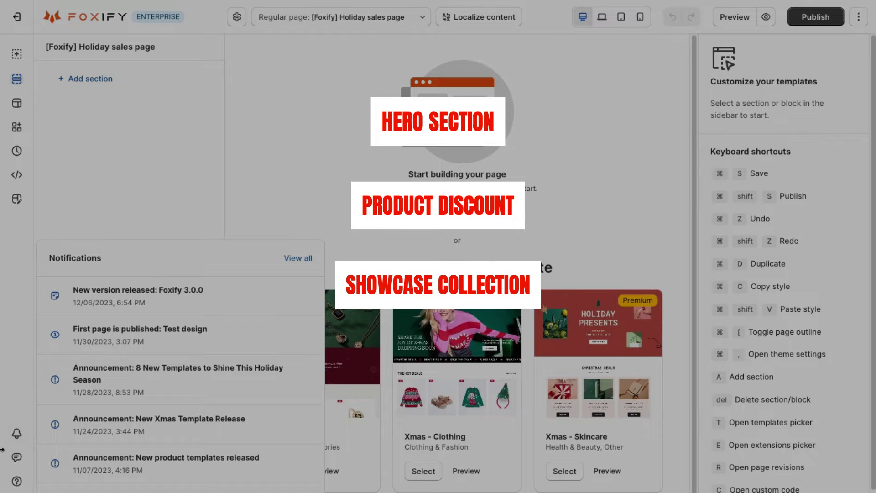
left_click(12, 464)
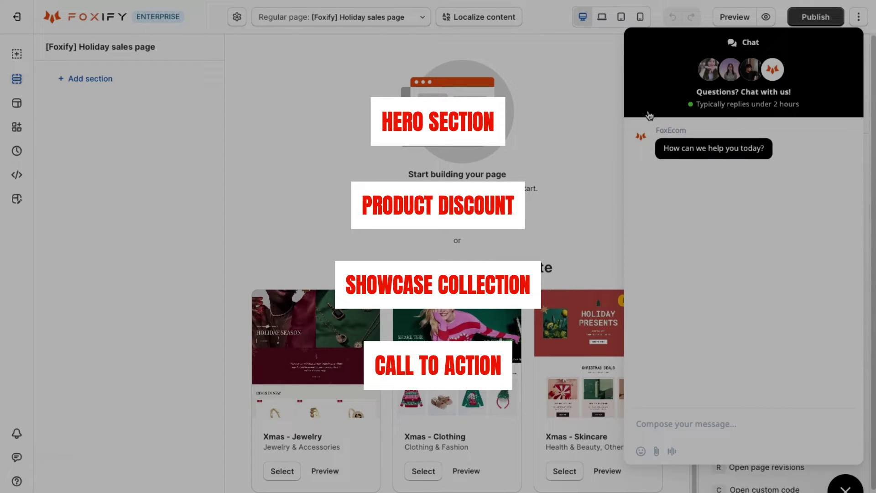
left_click(846, 486)
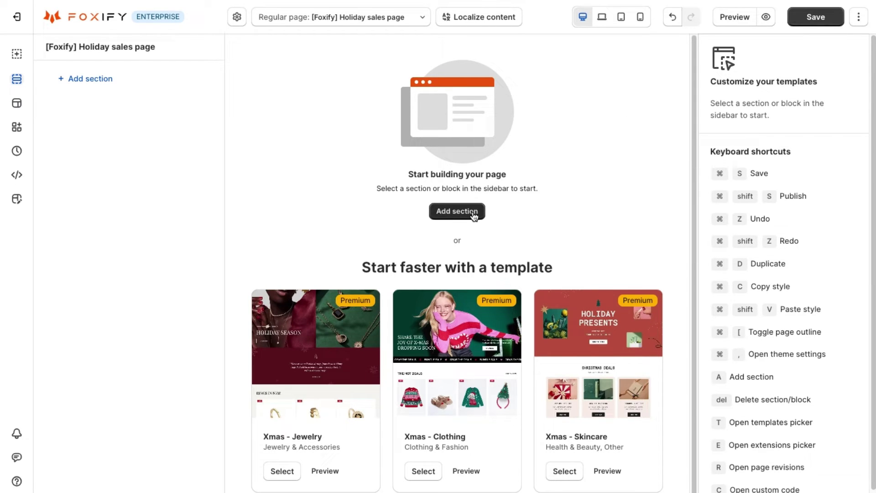
Preview the Collection list, Image banner and Image with text section presets, then reopen the section list
left_click(457, 211)
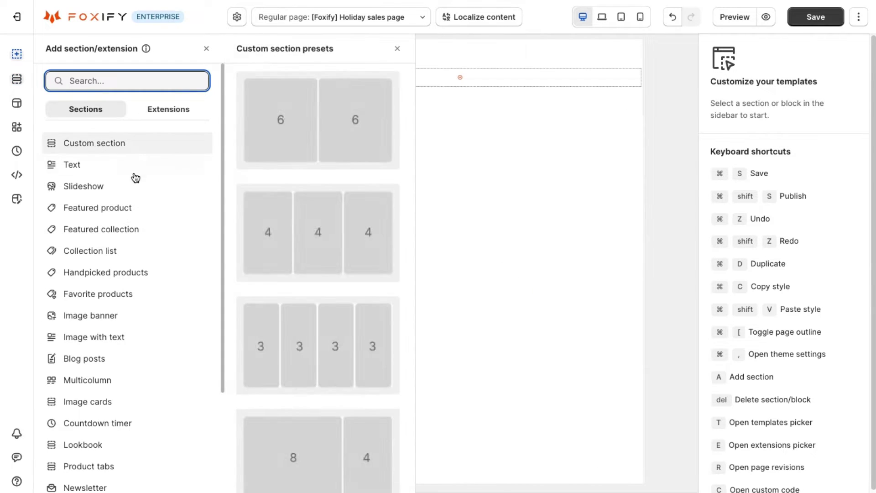
mouse_move(130, 251)
mouse_move(127, 315)
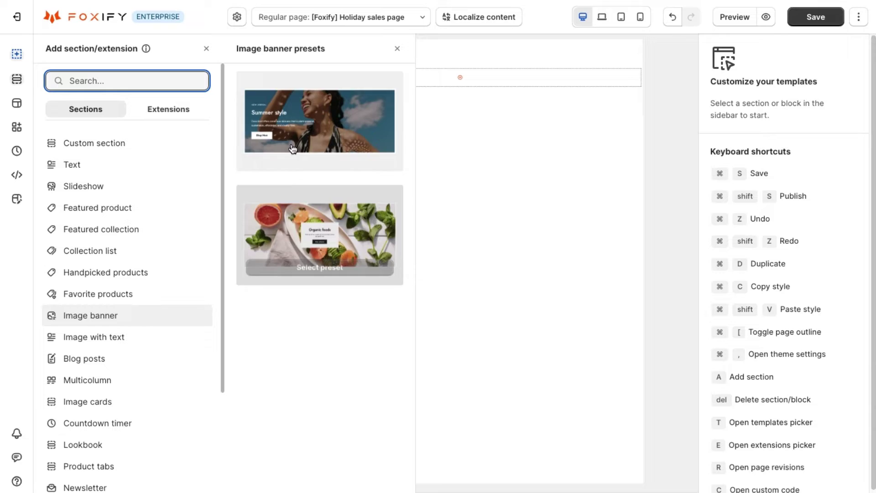
mouse_move(170, 331)
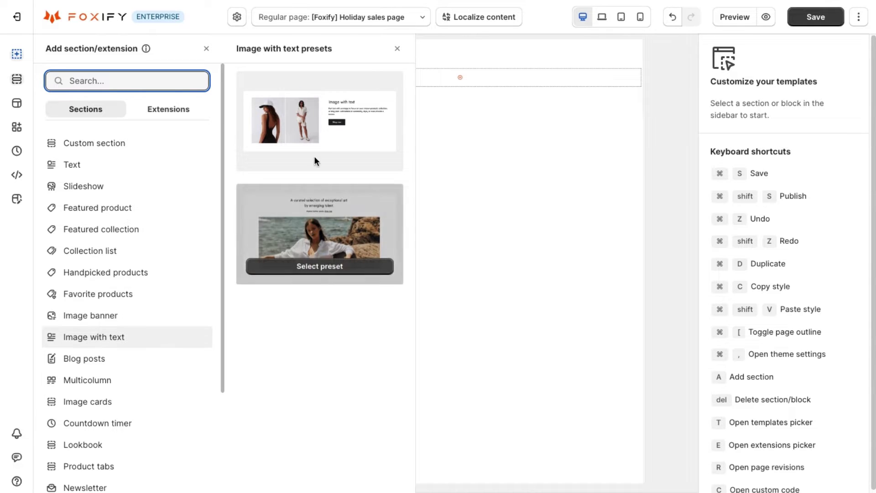
left_click(207, 49)
left_click(551, 171)
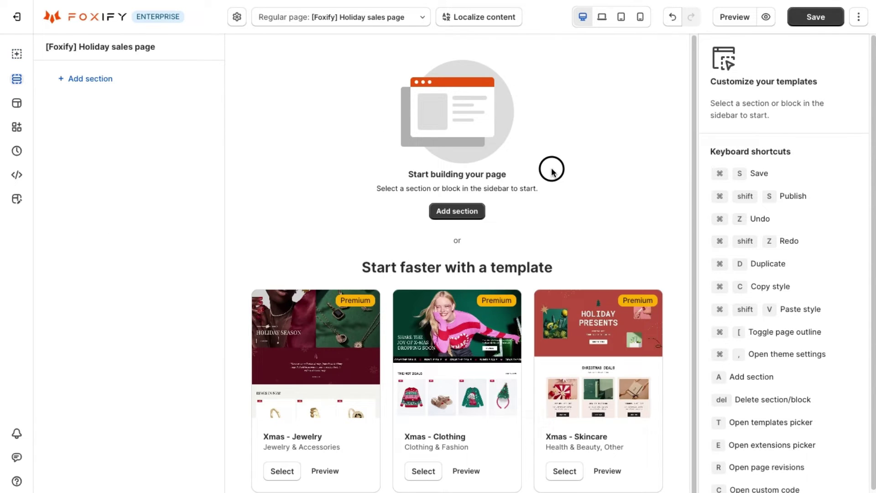
left_click(451, 212)
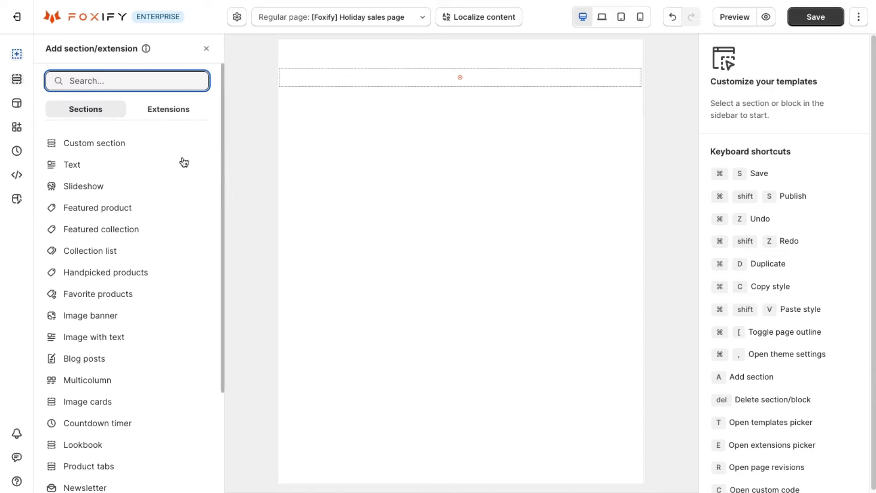
Add the Custom section 6-6 preset and set its container to Full width
mouse_move(147, 136)
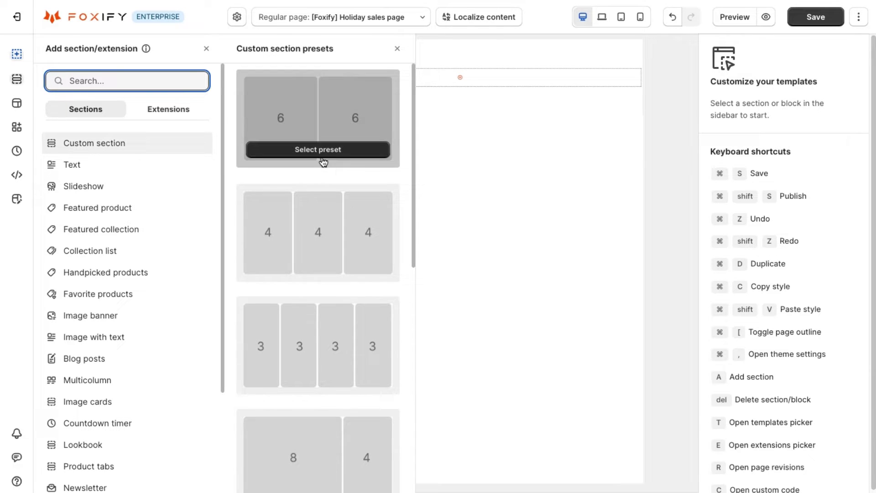
scroll(319, 215, "down", 3)
scroll(319, 237, "down", 6)
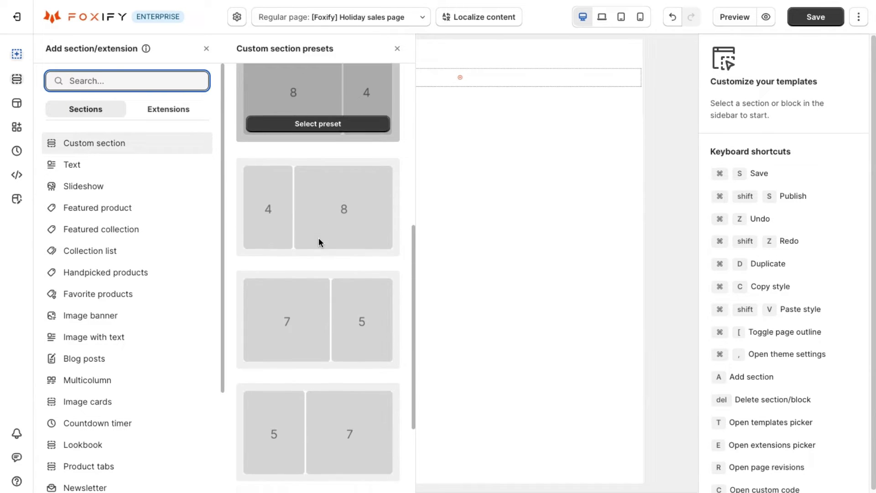
scroll(327, 310, "down", 2)
scroll(334, 228, "up", 9)
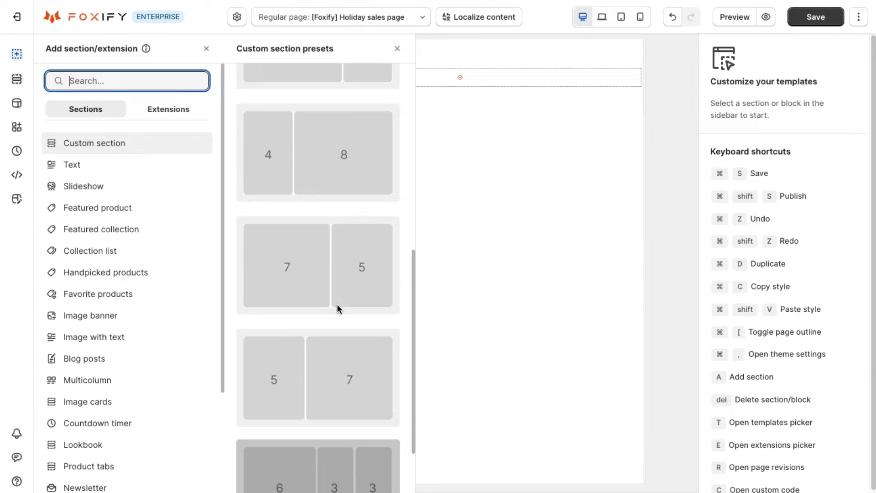
left_click(325, 149)
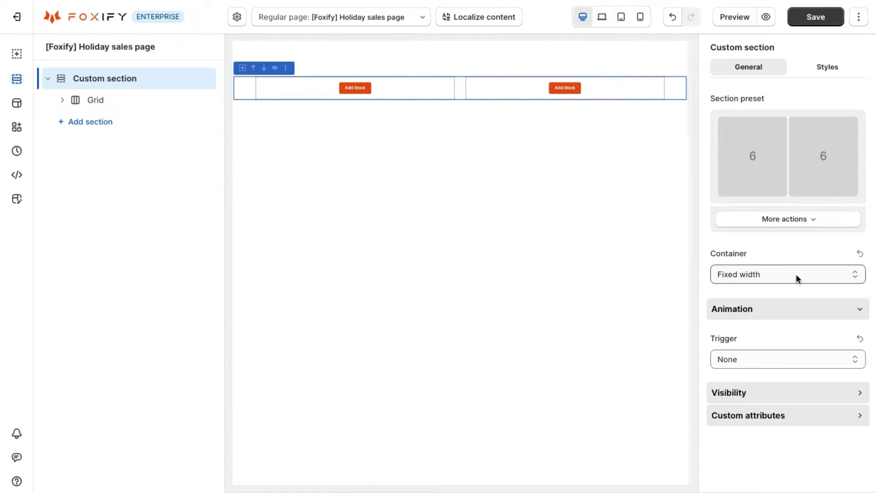
left_click(796, 274)
left_click(796, 283)
Give the section an FDEFE4 background colour and enable auto layout
left_click(828, 67)
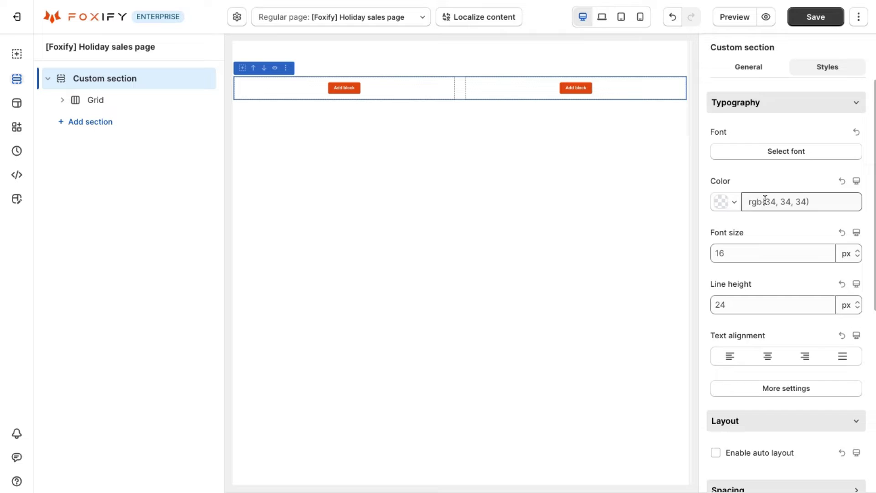
scroll(769, 210, "down", 7)
left_click(802, 211)
scroll(776, 228, "down", 1)
left_click(768, 237)
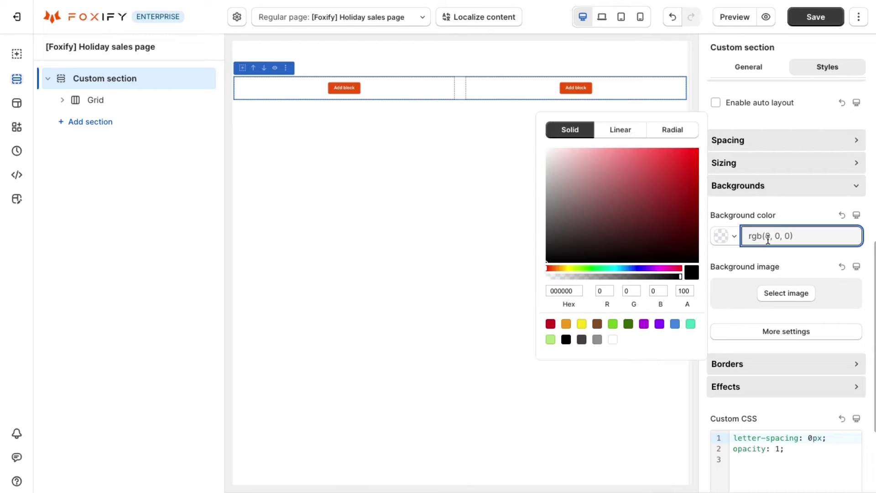
type("FDEFE4")
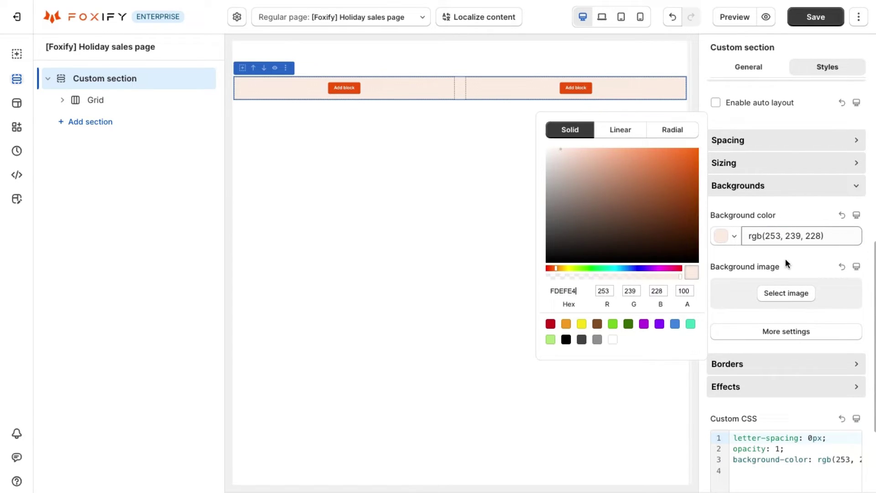
left_click(785, 259)
left_click(742, 103)
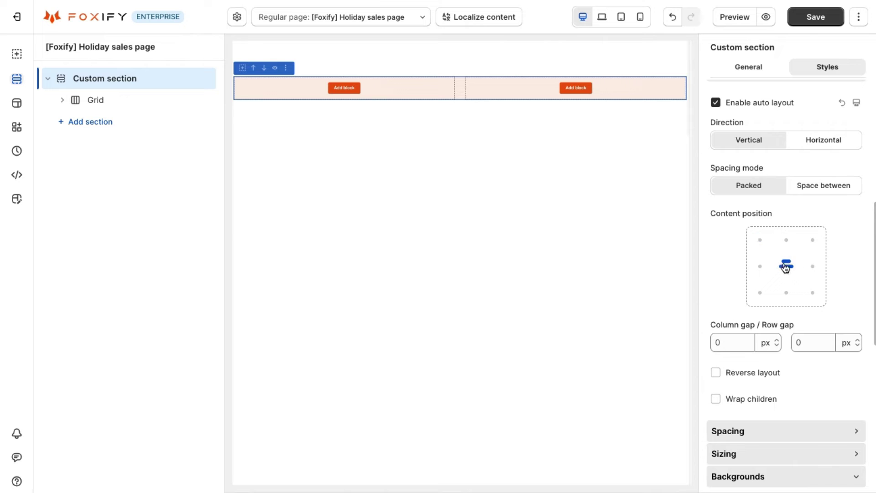
scroll(785, 189, "up", 8)
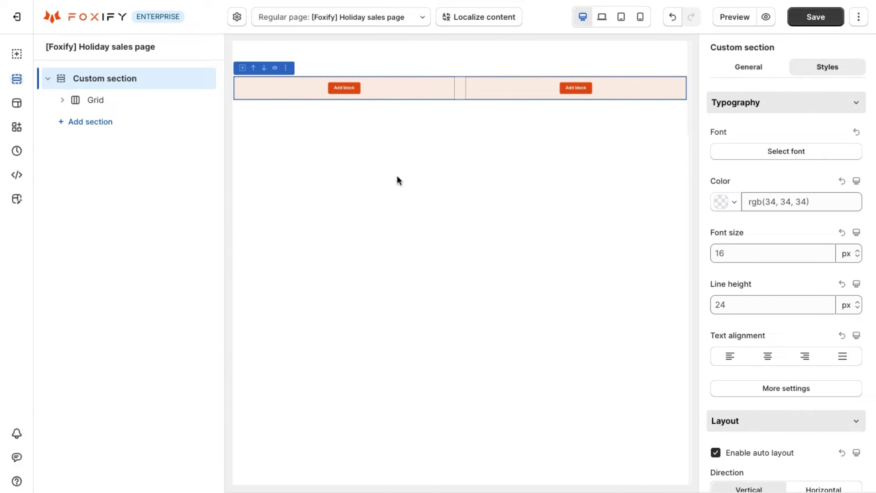
Add Text, Heading and Button blocks to the hero's left column
left_click(344, 87)
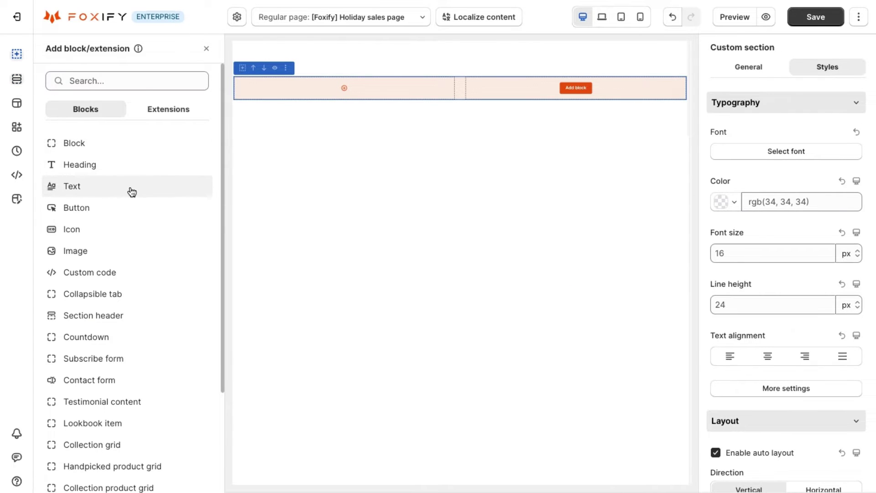
left_click(132, 192)
left_click(205, 122)
left_click(150, 172)
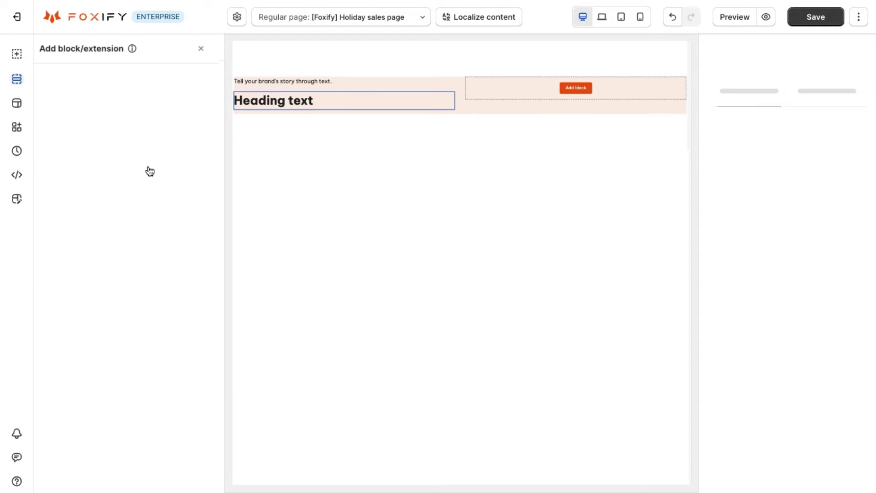
left_click(207, 122)
left_click(137, 205)
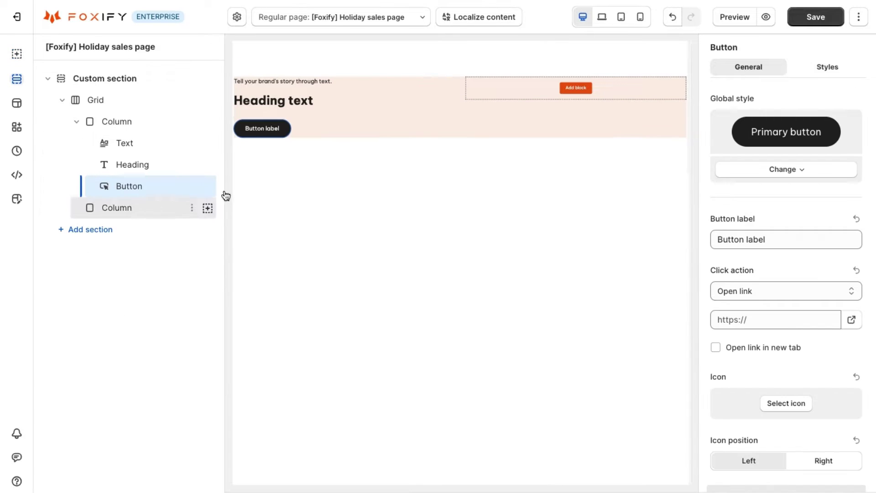
Add an Image block to the right column showing the Good Genes photo
left_click(575, 88)
left_click(187, 249)
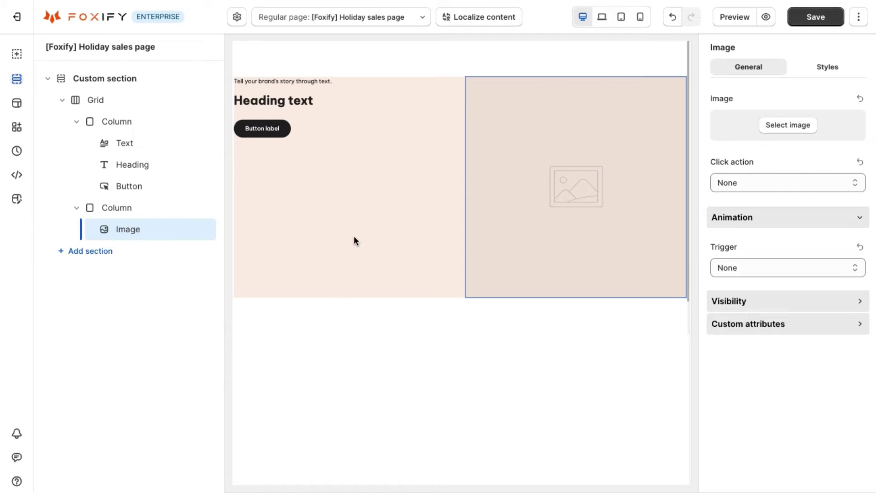
left_click(807, 126)
scroll(799, 206, "down", 3)
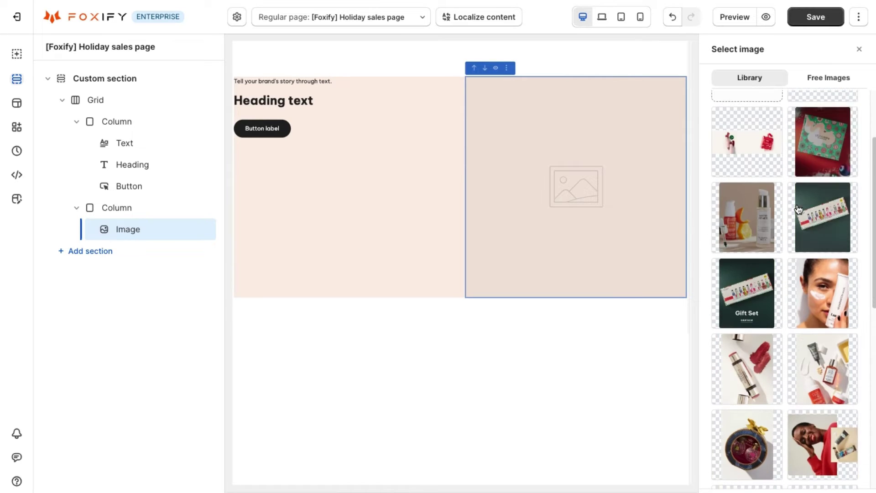
scroll(798, 210, "down", 3)
left_click(747, 303)
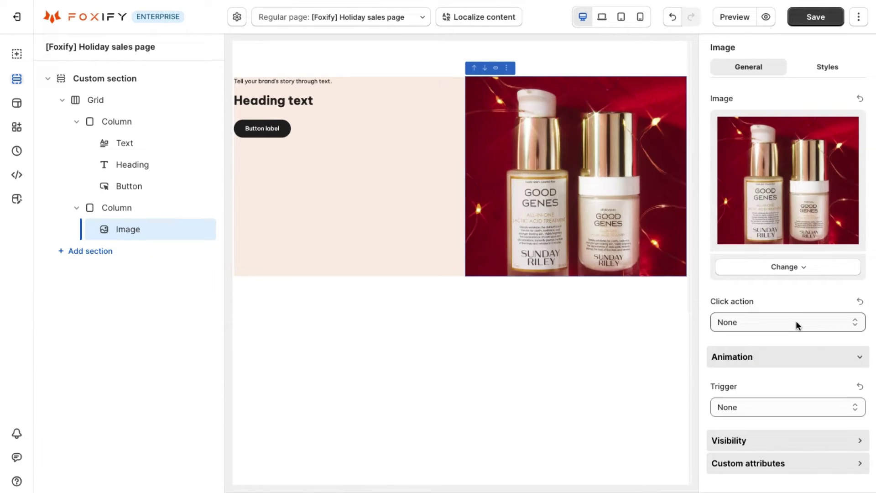
Enable auto layout on the left column and centre its content
left_click(342, 100)
left_click(129, 122)
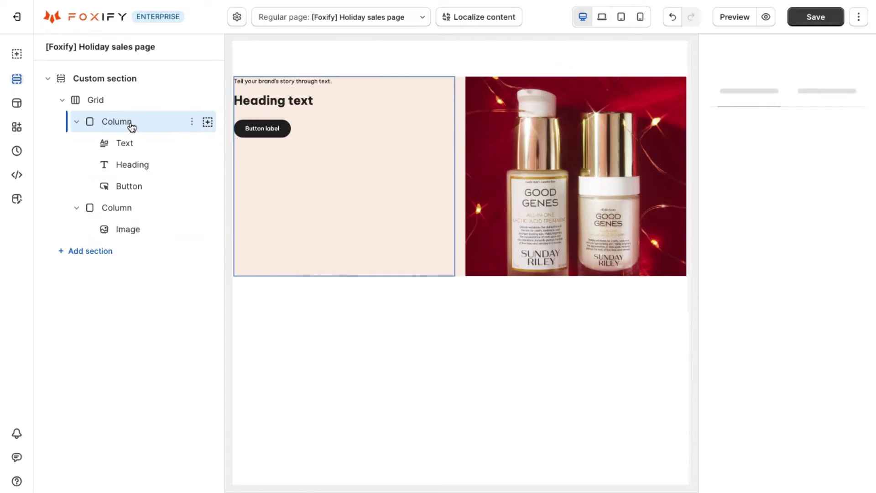
left_click(827, 78)
scroll(734, 349, "down", 3)
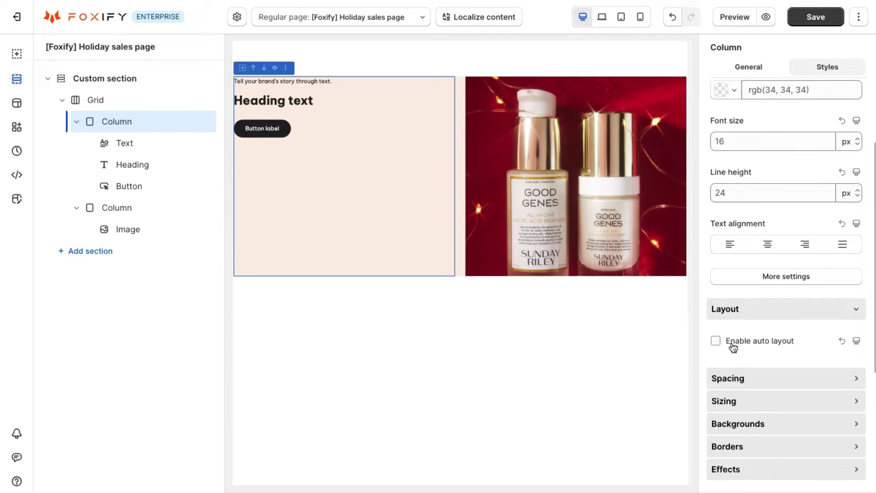
left_click(730, 342)
scroll(772, 370, "down", 3)
left_click(787, 429)
Make the intro text read 'Sales up to 50%' in red bold italic
left_click(355, 149)
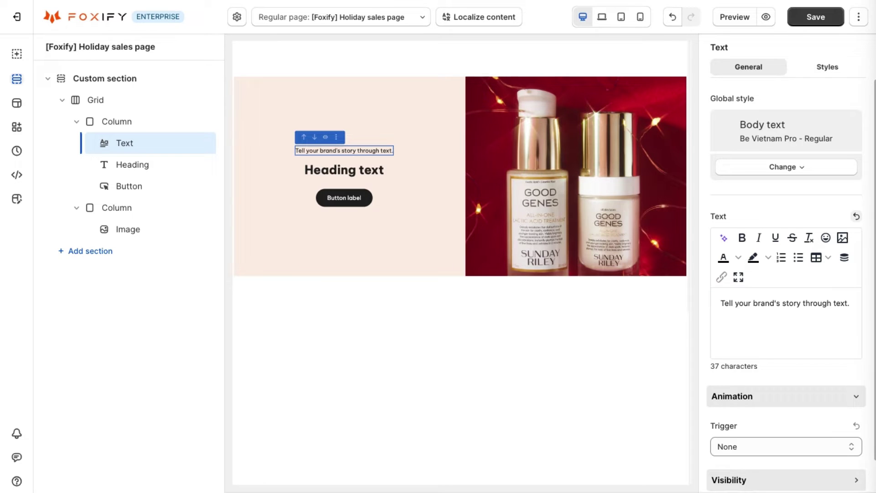
triple_click(851, 303)
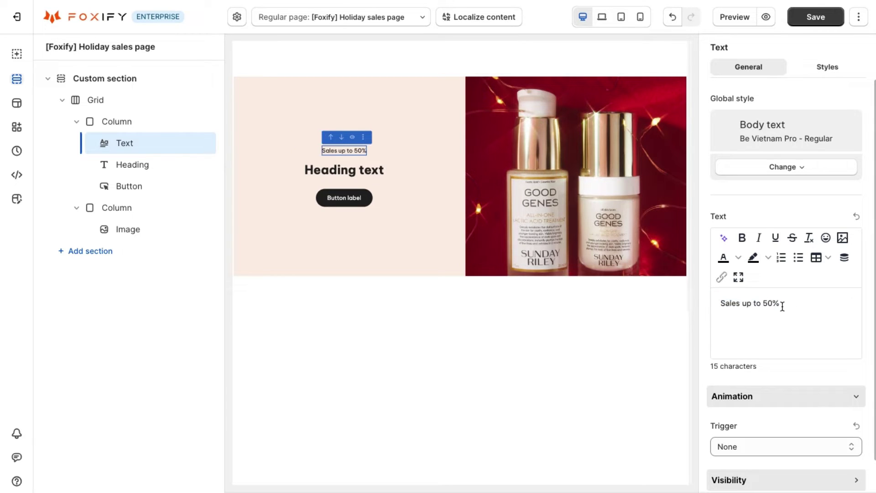
left_click(737, 258)
left_click(760, 309)
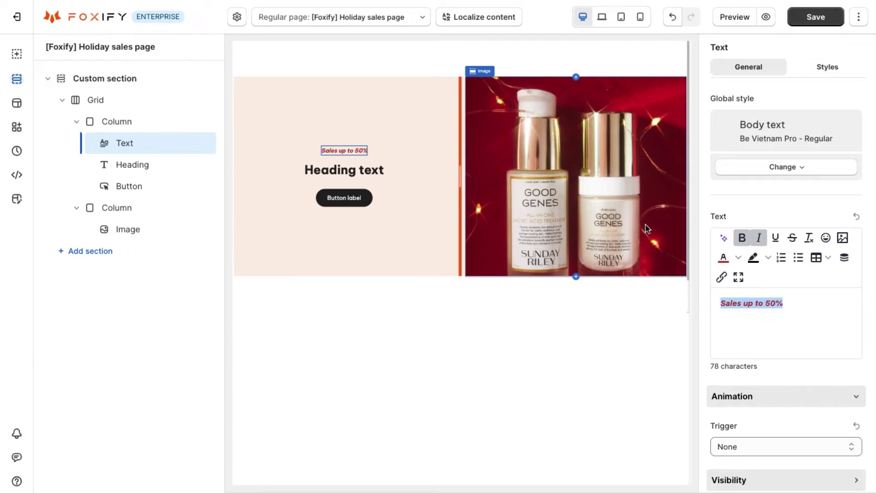
Replace the hero heading with 'The Biggest Sale For Christmas' on two lines
left_click(364, 169)
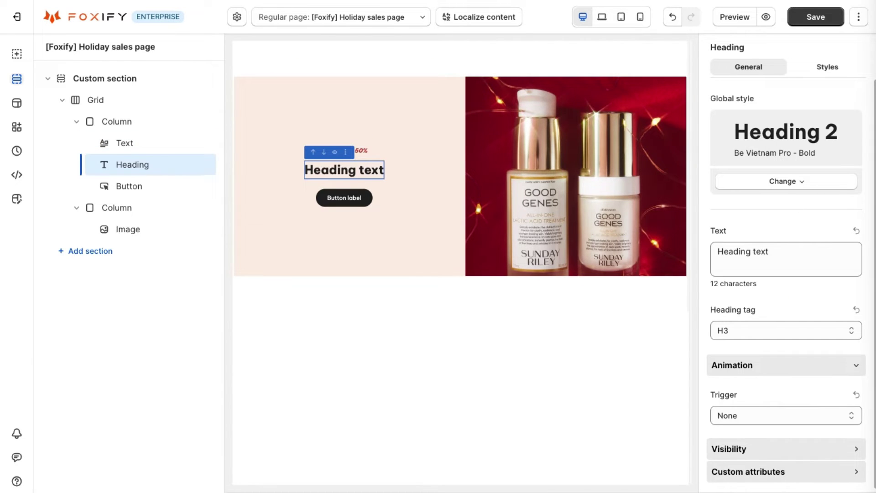
triple_click(779, 250)
type("The Biggest Sale For Christmas")
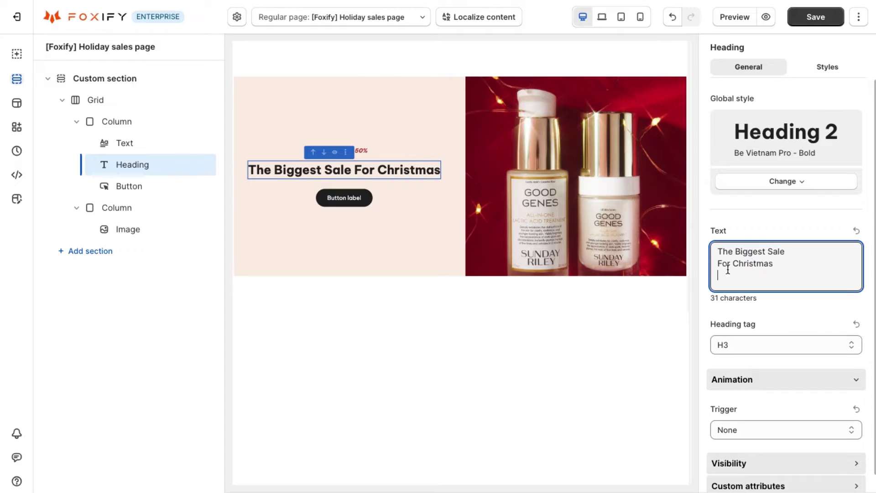
left_click(352, 168)
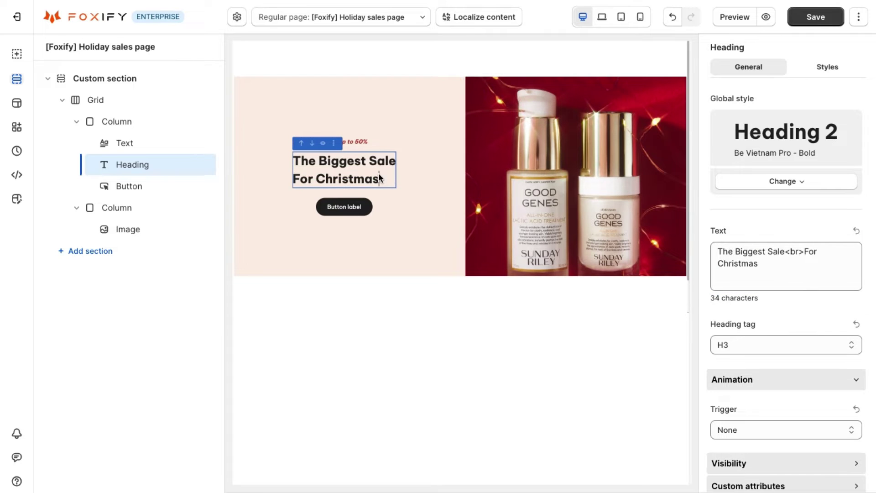
Centre the heading with font size 60 and line height 80
left_click(818, 77)
scroll(782, 233, "down", 2)
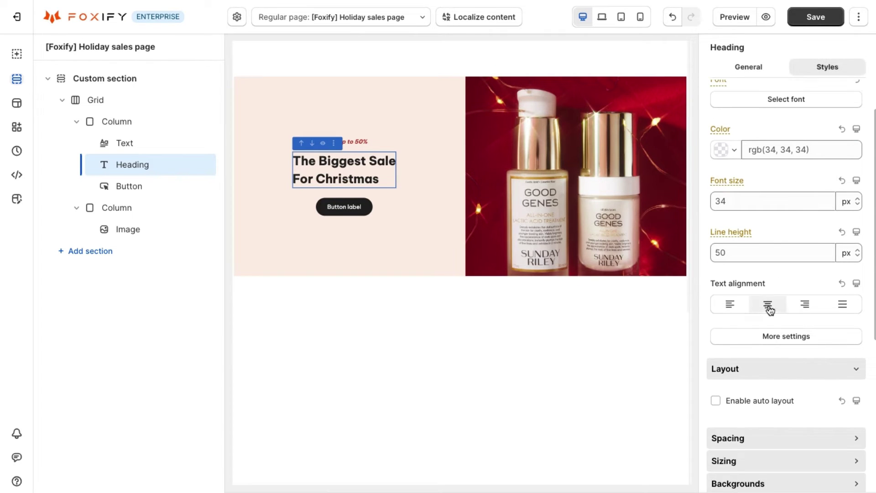
left_click(769, 304)
left_click(737, 202)
type("60")
key("Return")
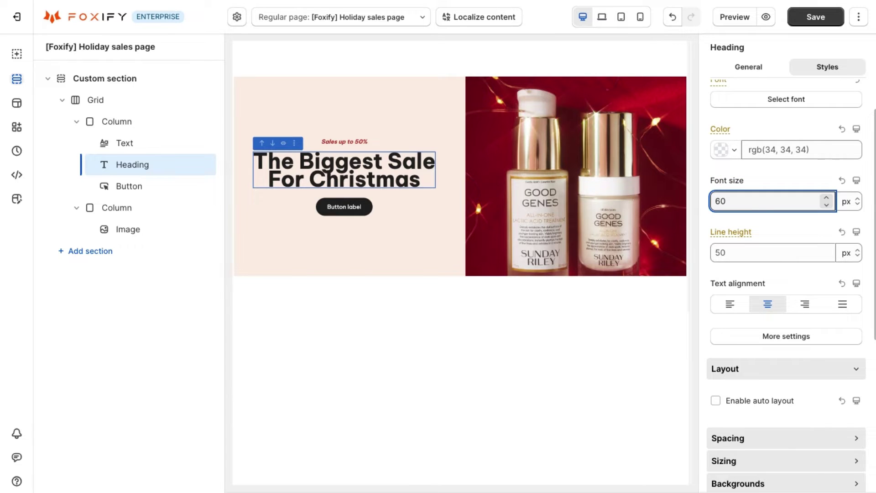
left_click(726, 250)
type("80")
key("Return")
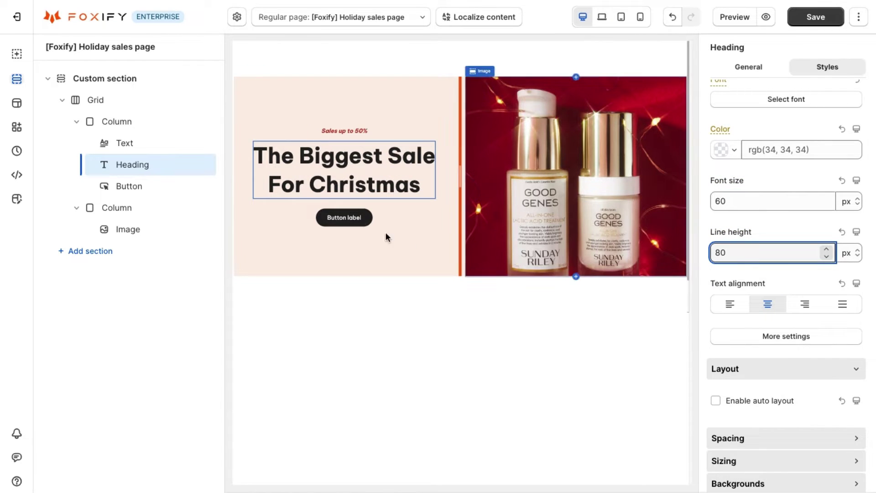
Set the hero button label to 'SHOP SALE'
left_click(344, 217)
left_click(776, 239)
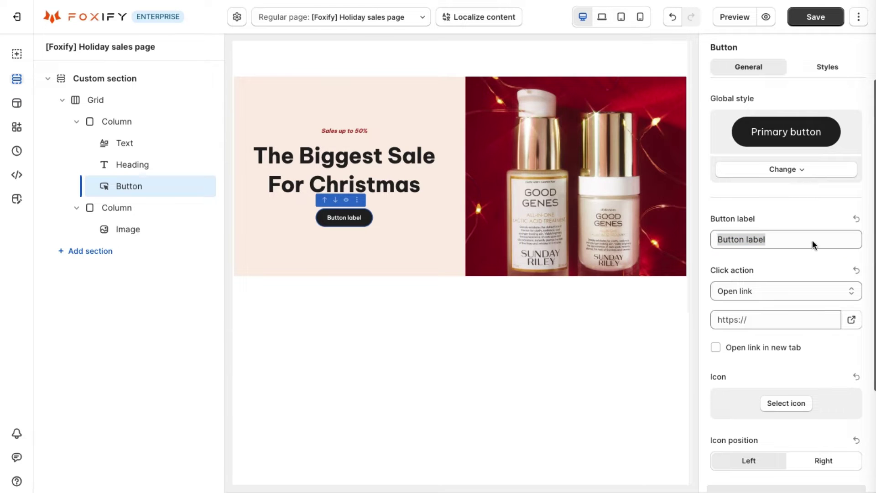
key("alt+Tab")
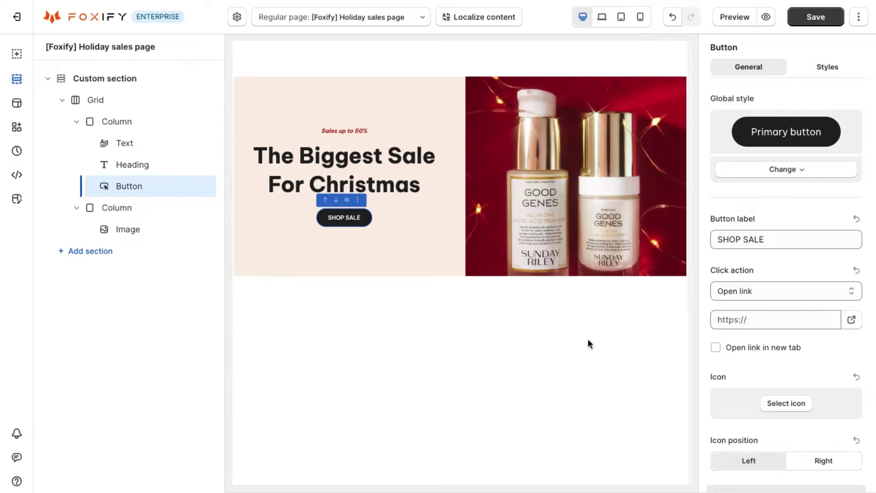
left_click(110, 80)
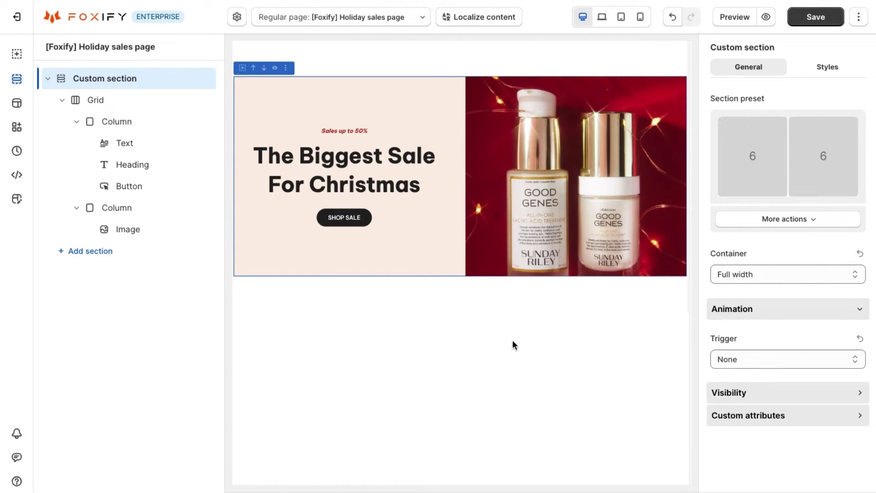
Search 'mul' and add the Multicolumn preset with Free Shipping, Money Guarantee, Online Support and Flexible Payment
left_click(97, 253)
type("m")
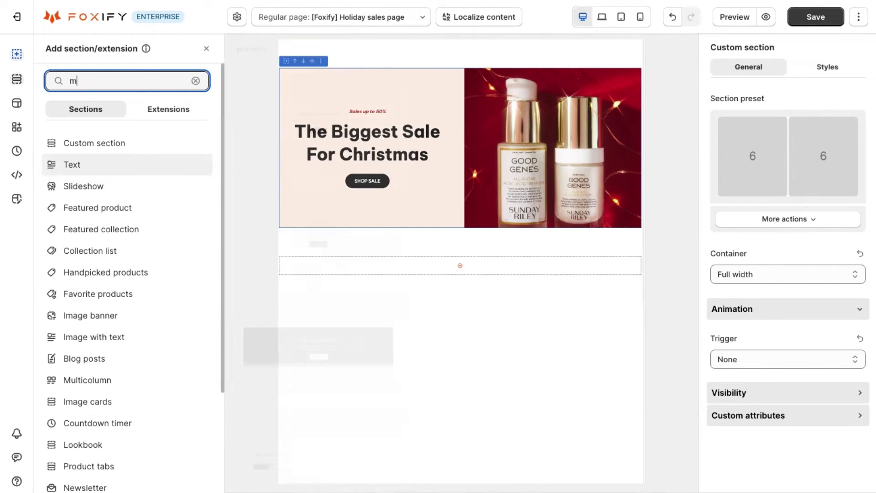
type("ul")
left_click(128, 136)
scroll(335, 197, "down", 2)
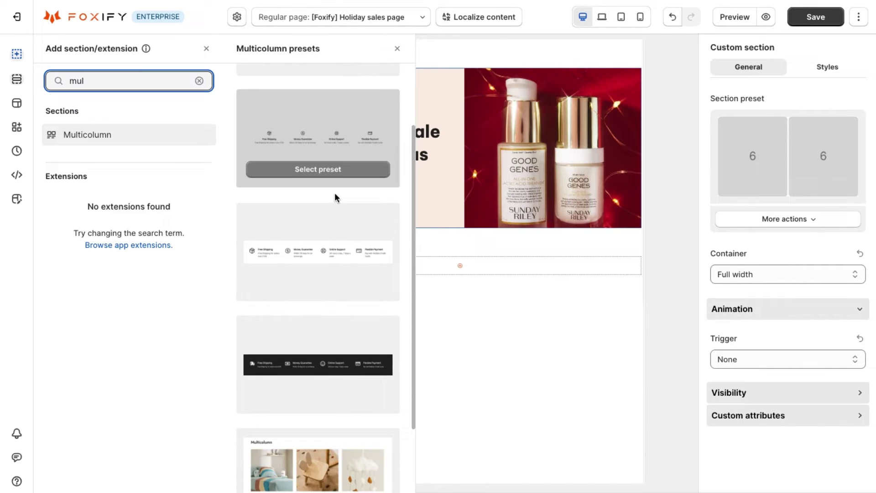
scroll(328, 219, "down", 3)
scroll(338, 365, "up", 5)
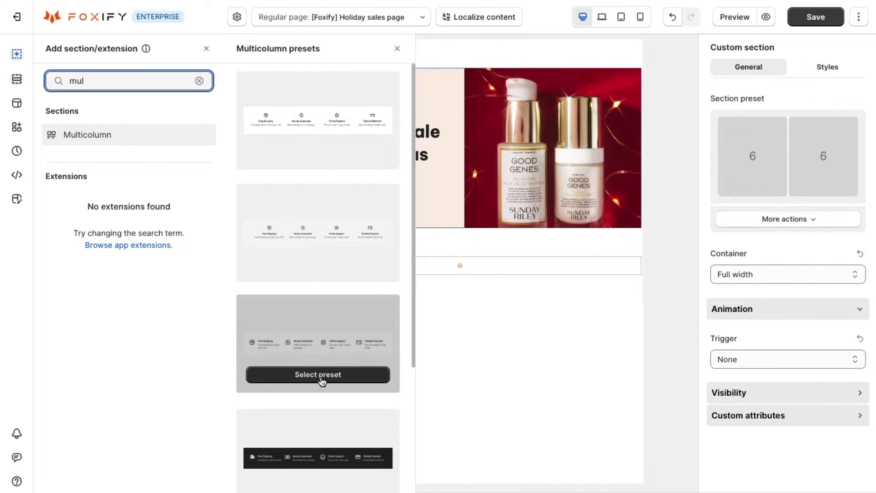
left_click(320, 375)
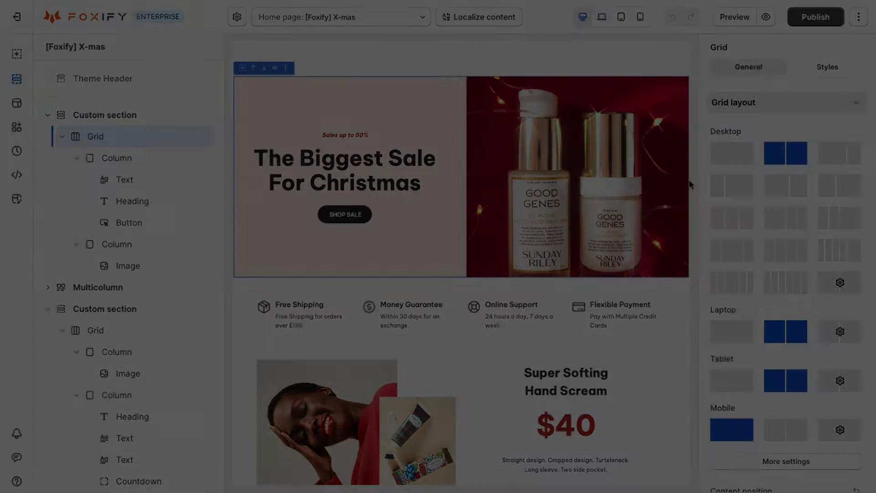
scroll(516, 111, "down", 4)
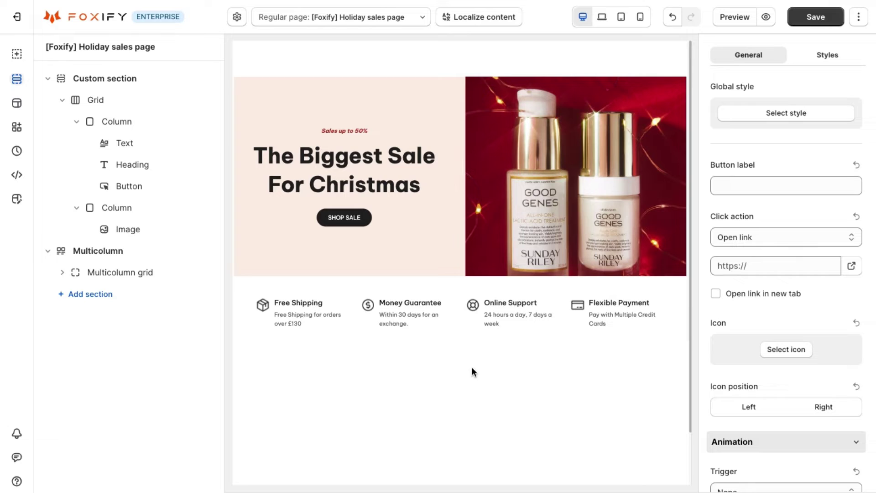
Add a two-column custom section below the strip with an image block in the left column
left_click(163, 300)
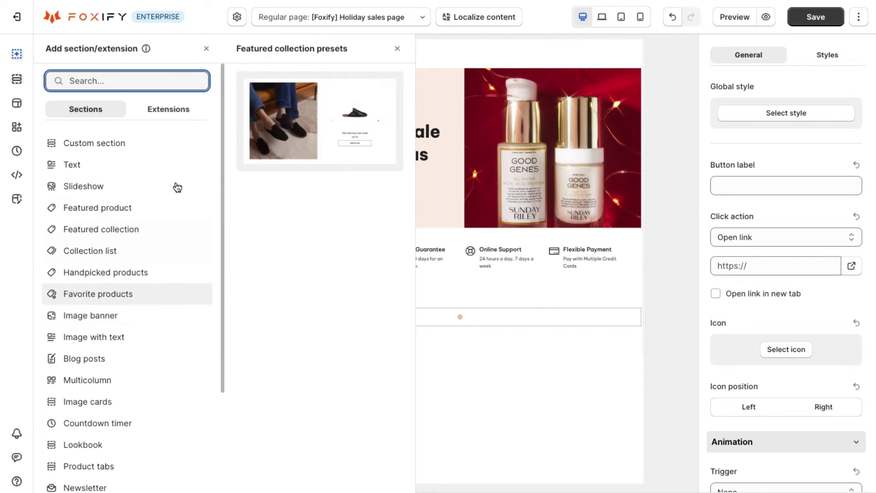
left_click(313, 149)
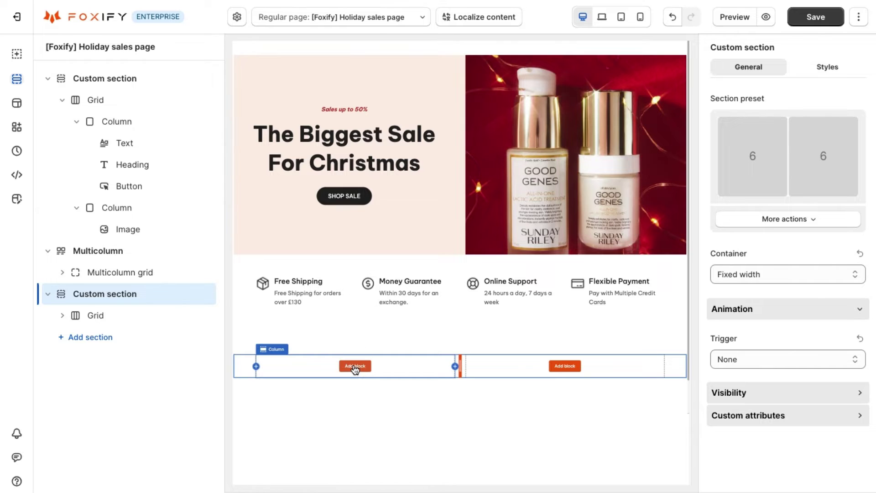
left_click(355, 366)
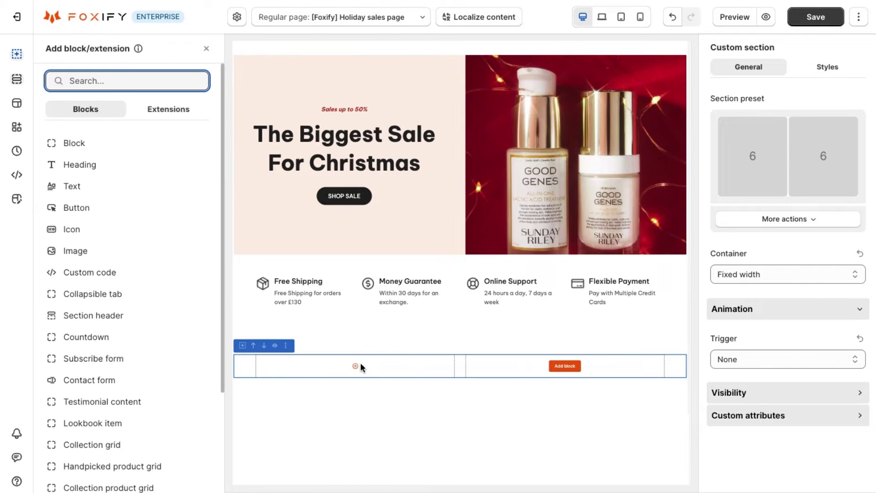
left_click(91, 251)
Add a heading and two text blocks to the right column
left_click(566, 189)
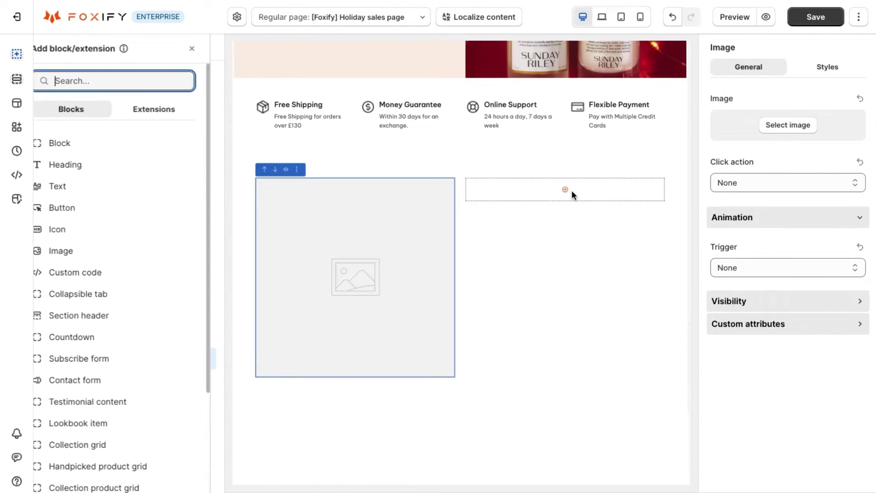
left_click(116, 176)
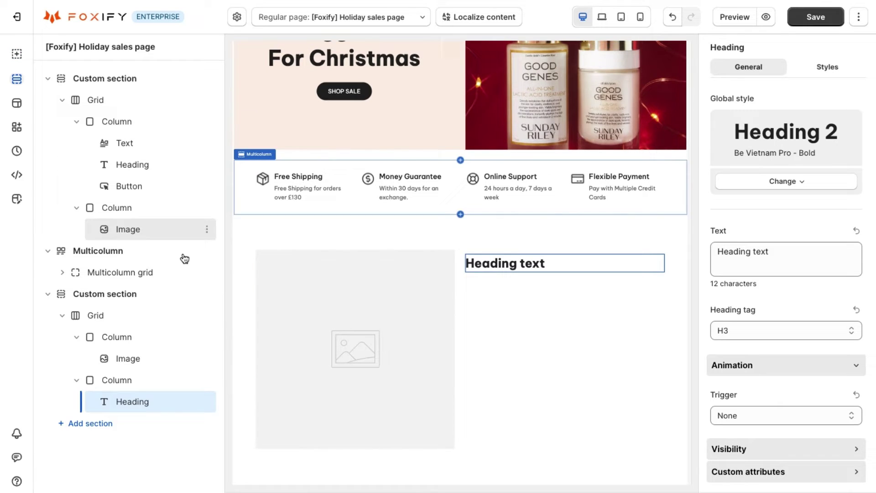
left_click(208, 382)
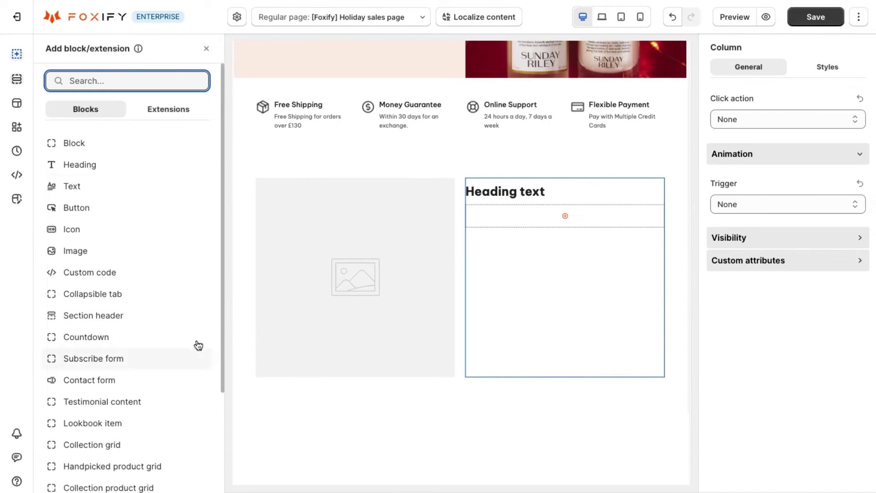
left_click(122, 187)
left_click(207, 381)
left_click(137, 187)
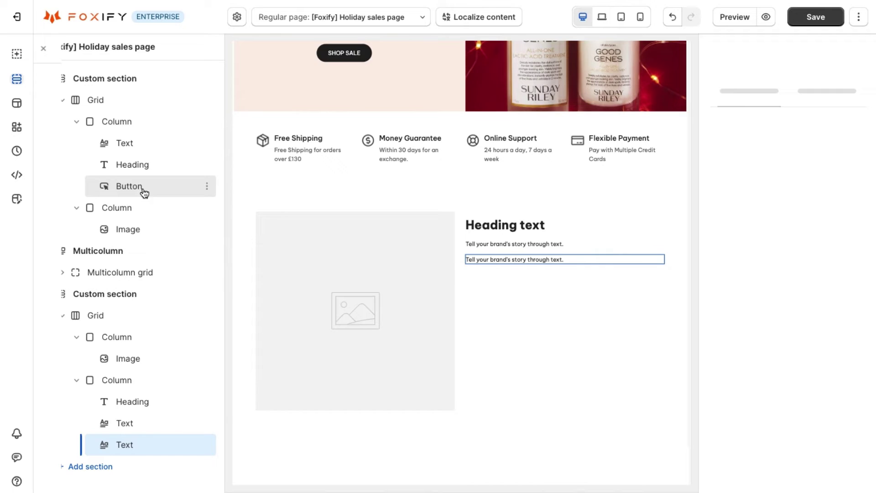
Add a Countdown block and a Button block under the texts in the right column
left_click(206, 381)
type("c")
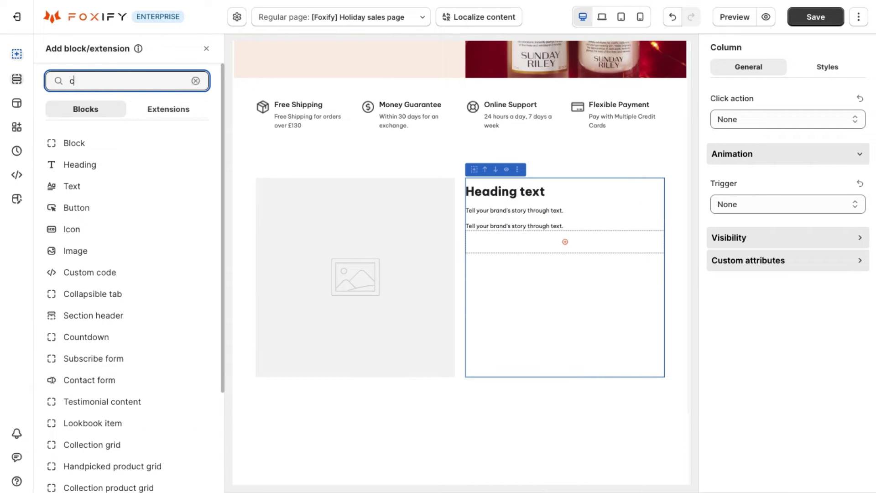
type("ount")
left_click(122, 133)
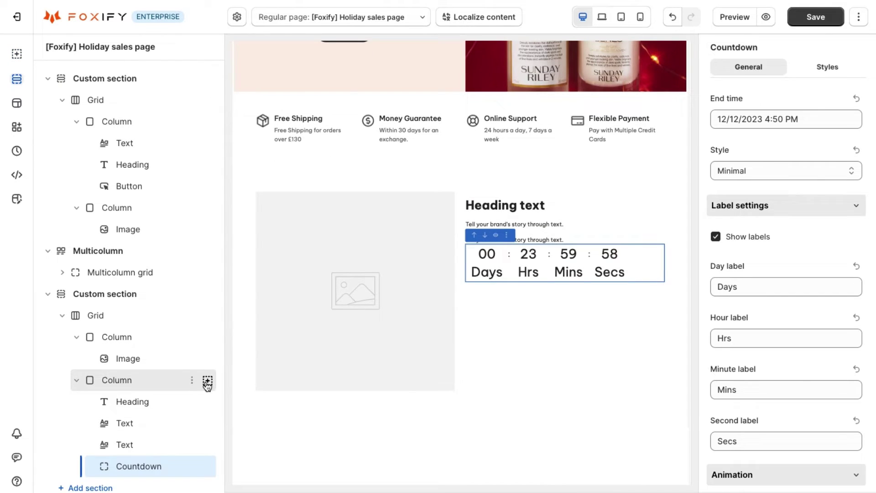
left_click(208, 382)
left_click(108, 208)
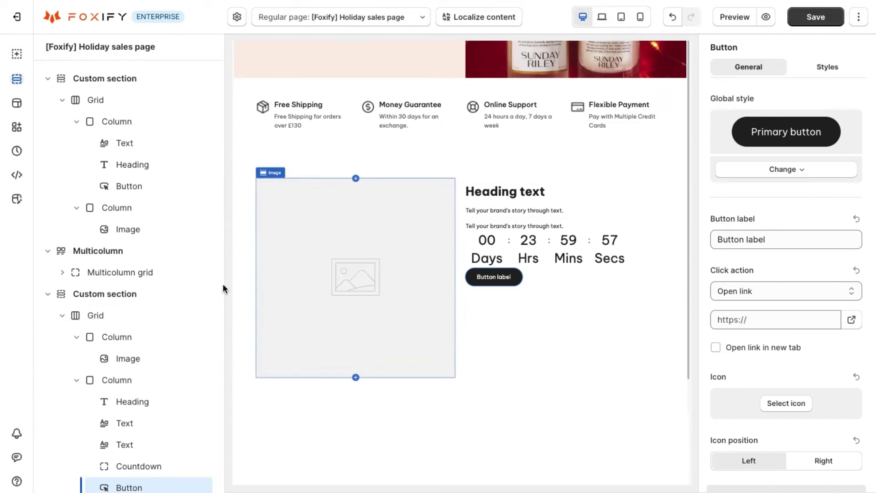
left_click(147, 379)
Turn on auto layout for the promo section and its text column to centre the content
left_click(139, 296)
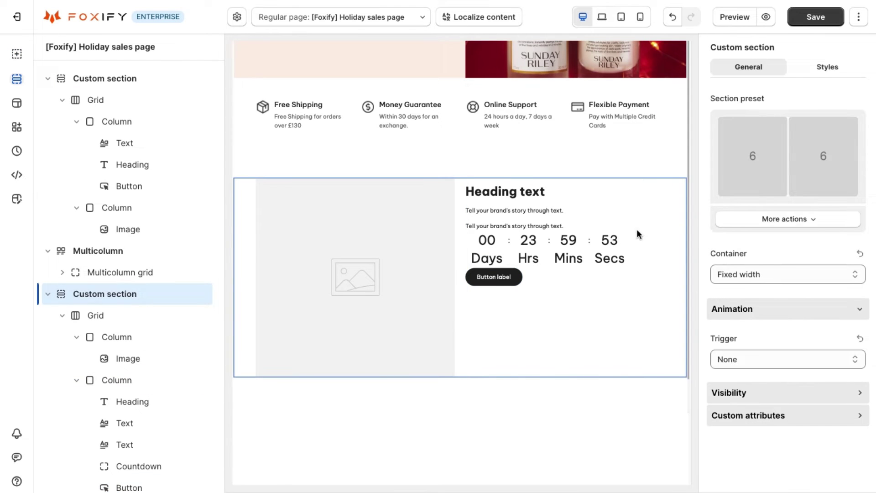
left_click(827, 69)
scroll(779, 272, "down", 1)
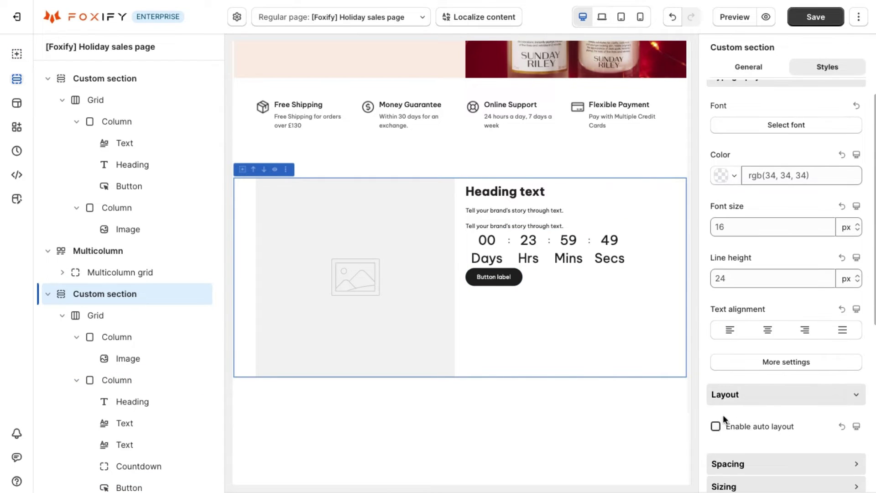
left_click(716, 424)
scroll(789, 397, "down", 4)
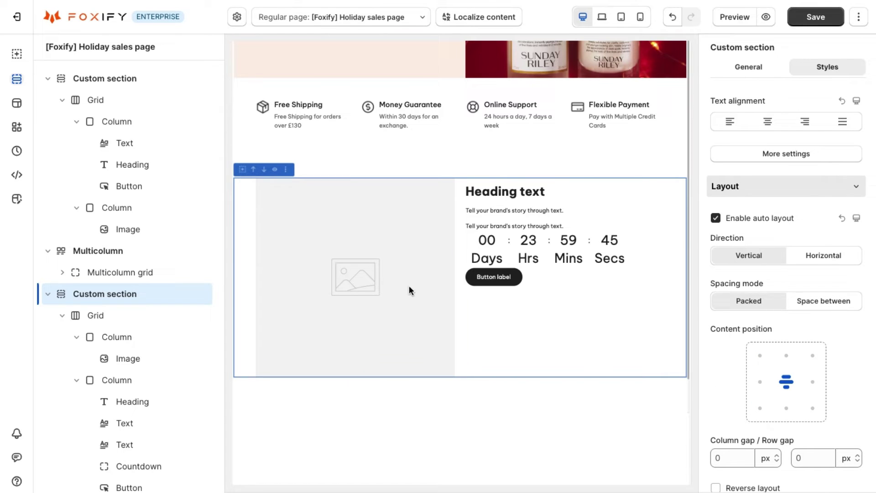
left_click(128, 379)
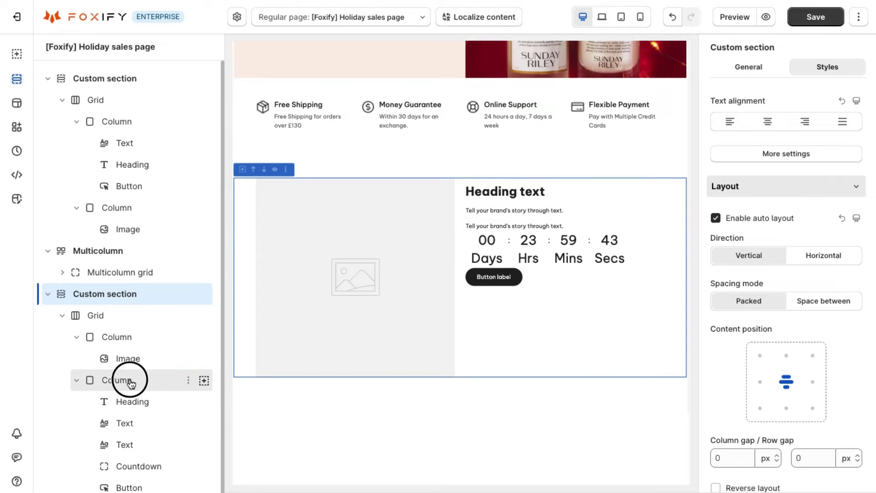
left_click(817, 70)
left_click(731, 453)
scroll(731, 453, "down", 5)
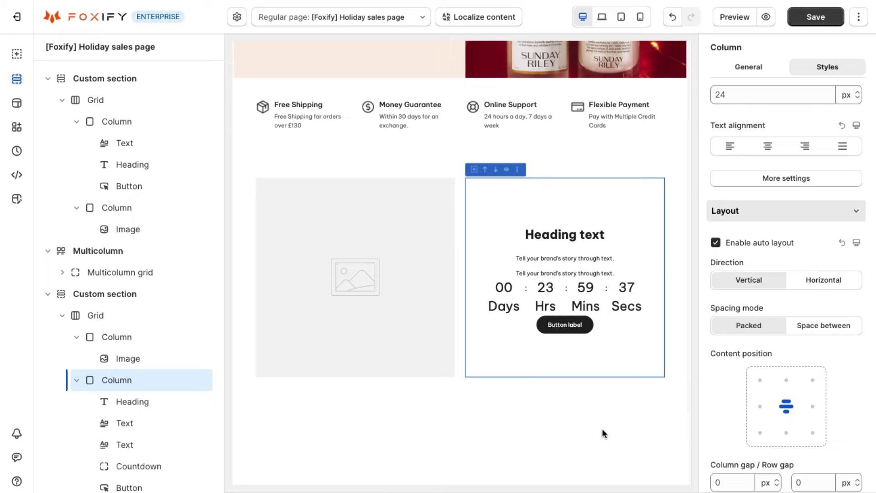
Fill the image placeholder with the smiling woman-in-red photo
left_click(388, 249)
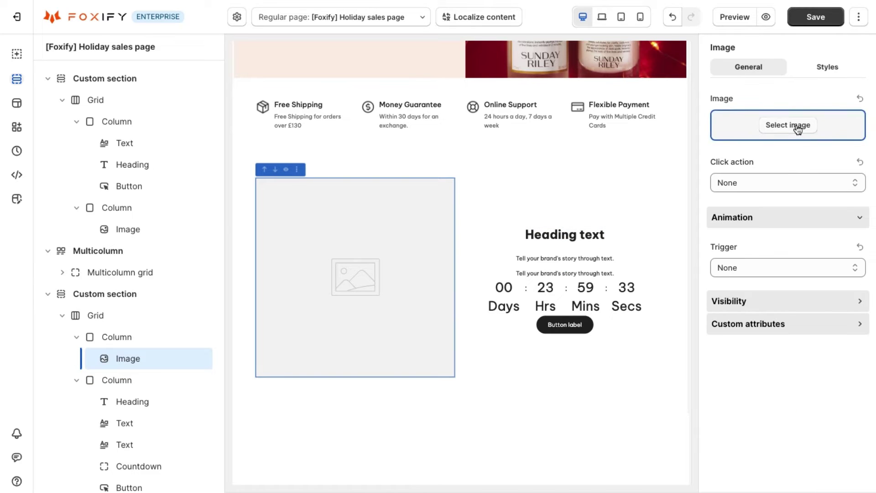
left_click(796, 124)
scroll(817, 320, "down", 2)
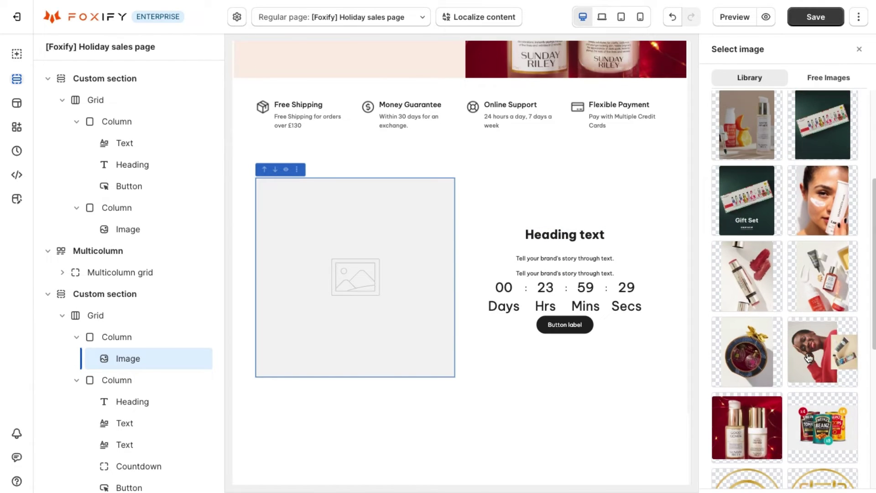
left_click(819, 352)
left_click(582, 248)
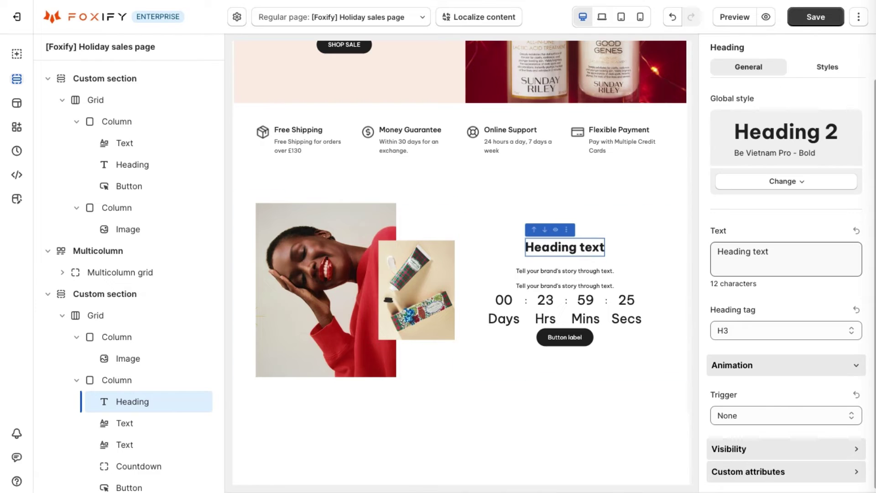
Replace the heading text with 'Super Softing Hand Scream'
left_click(781, 249)
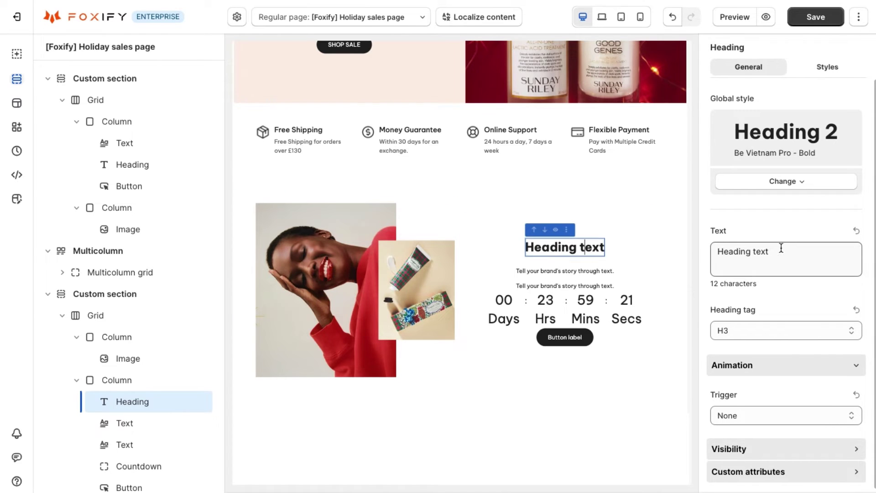
key("ctrl+a")
type("Super Softing Hand Scream")
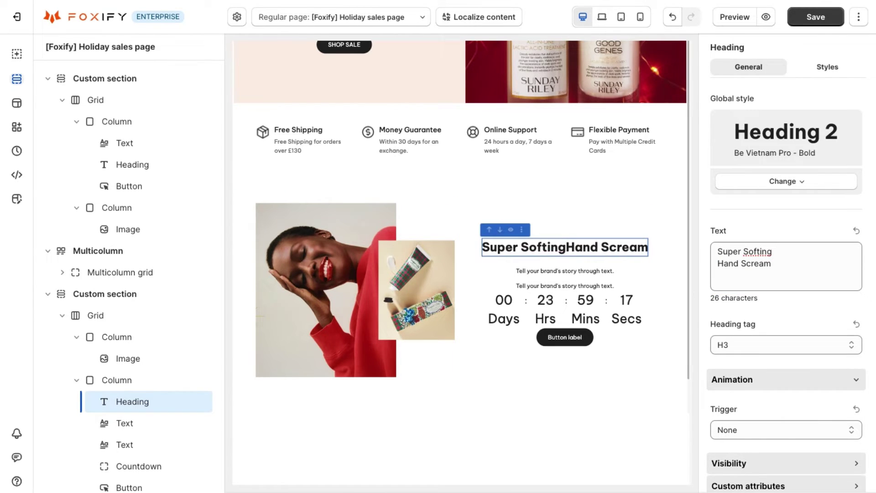
Change the first text line to '$40' in red at font size 80
left_click(565, 288)
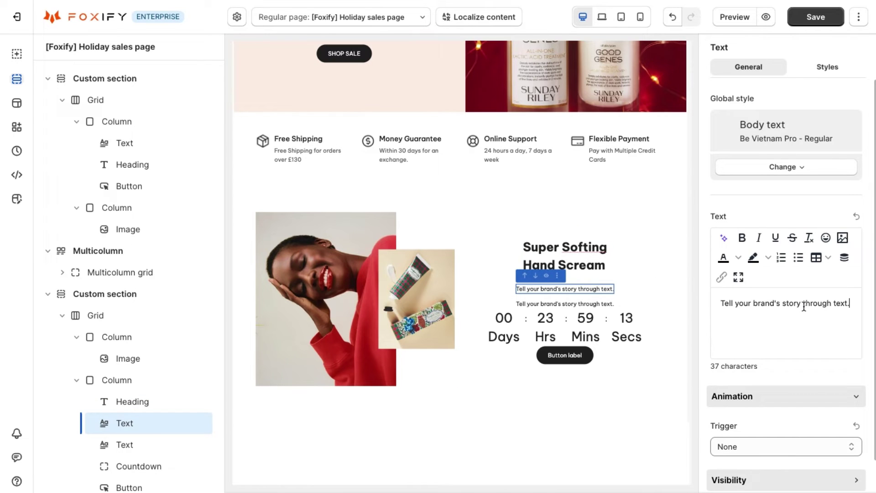
type("$40")
key("ctrl+a")
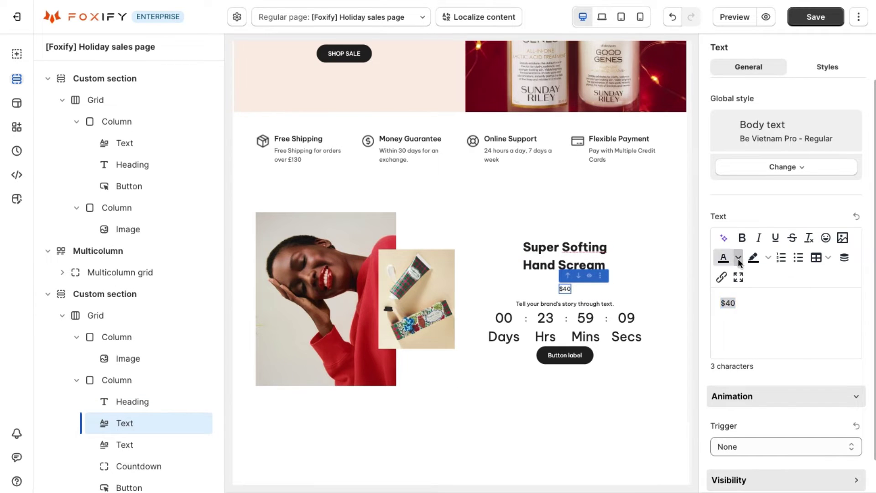
left_click(738, 259)
left_click(759, 307)
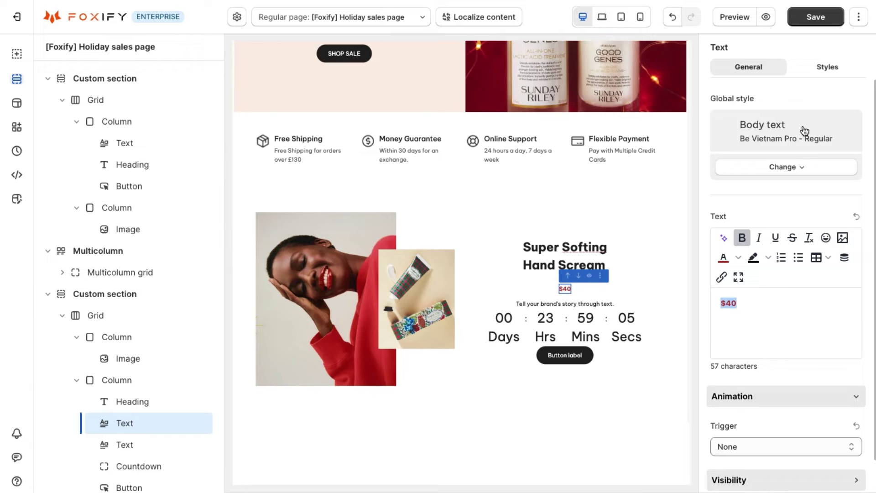
left_click(753, 252)
type("80")
key("Return")
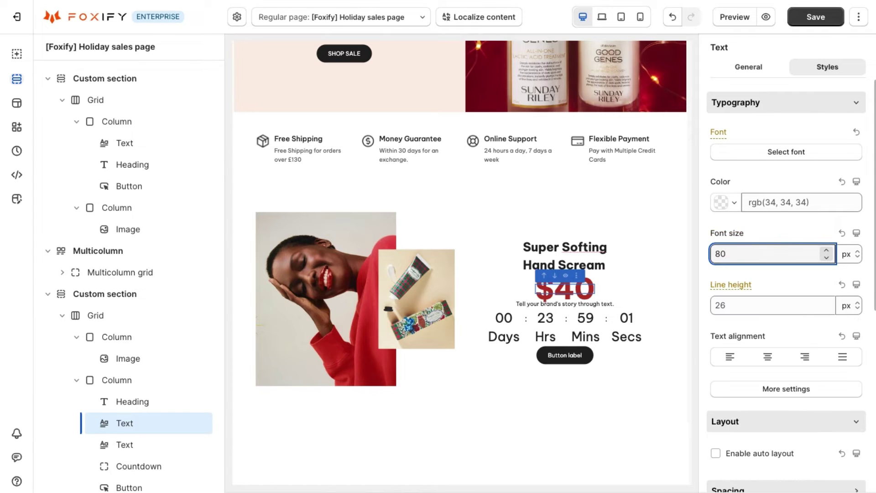
Paste the product description into the second text and remove the blank line between sentences
left_click(579, 304)
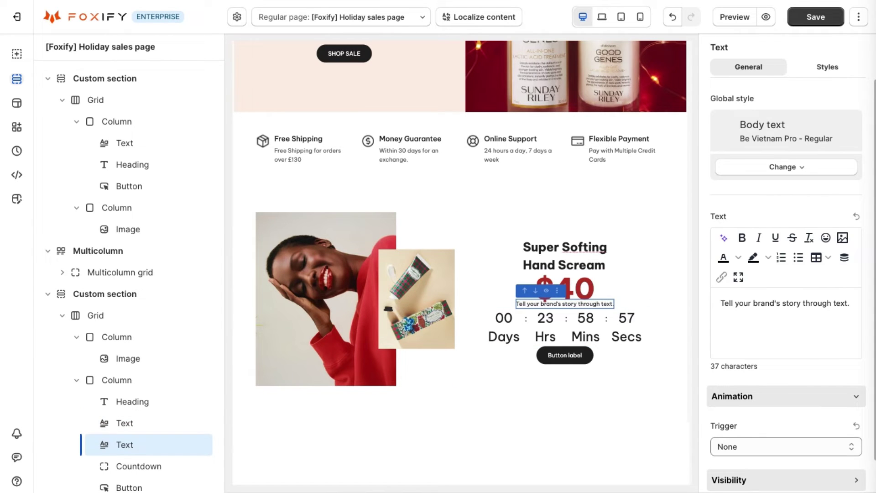
left_click(794, 303)
key("ctrl+a")
type("Gently exfoliates and hydrates.  Easy to rinse off.")
left_click(720, 324)
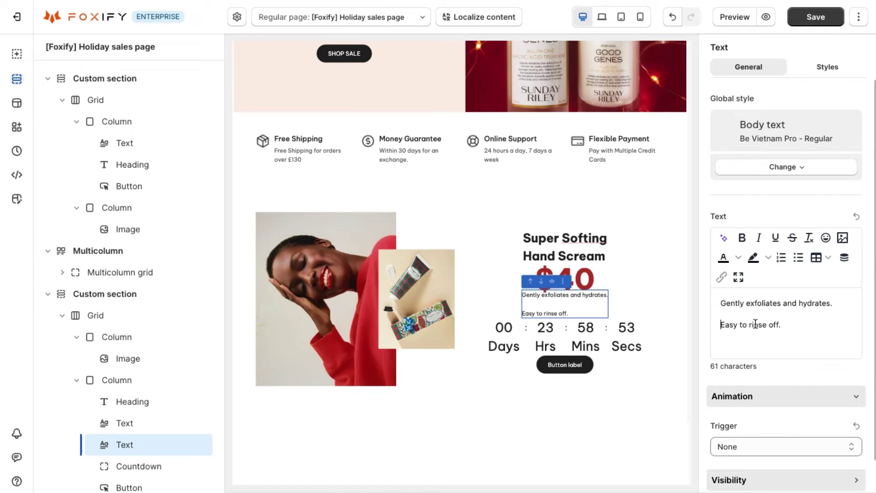
key("BackSpace")
left_click(824, 66)
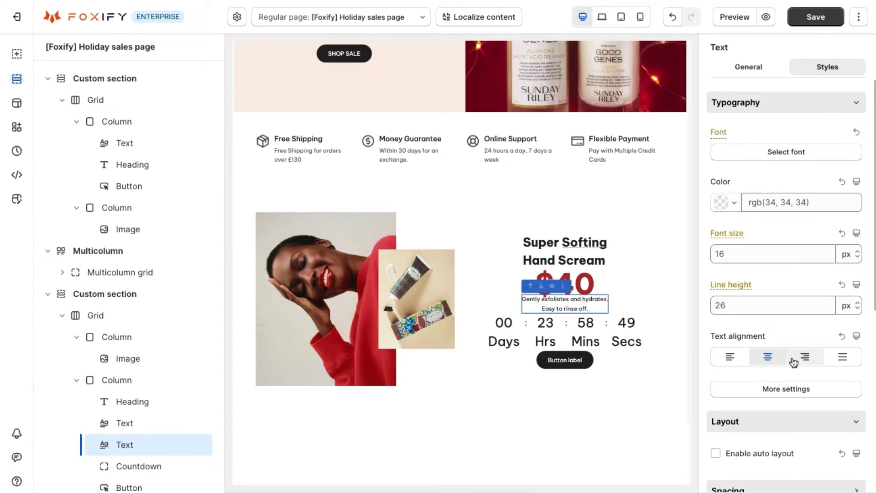
left_click(591, 329)
Hide the countdown labels and make its digits red at font size 24
left_click(716, 237)
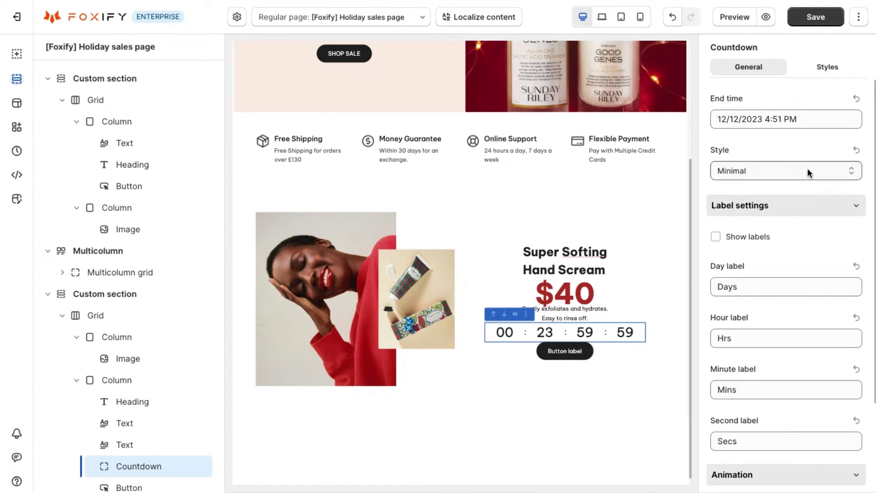
left_click(828, 67)
left_click(757, 253)
left_click(747, 452)
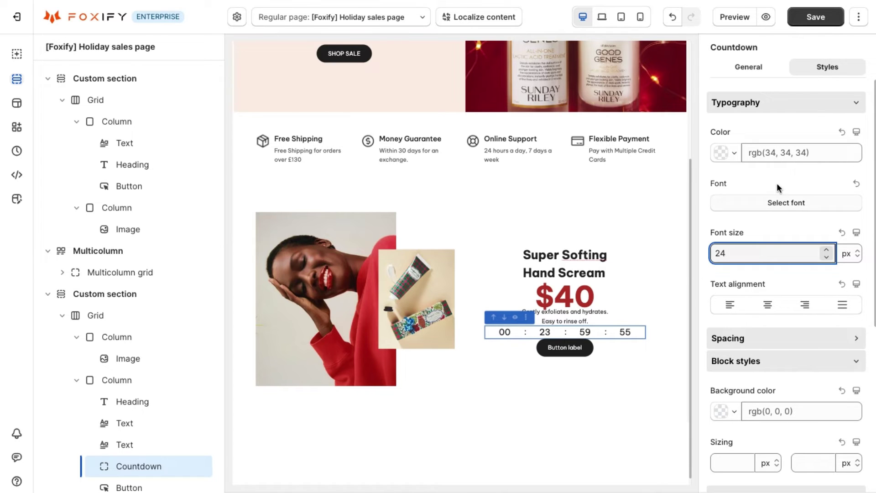
left_click(759, 153)
left_click(551, 241)
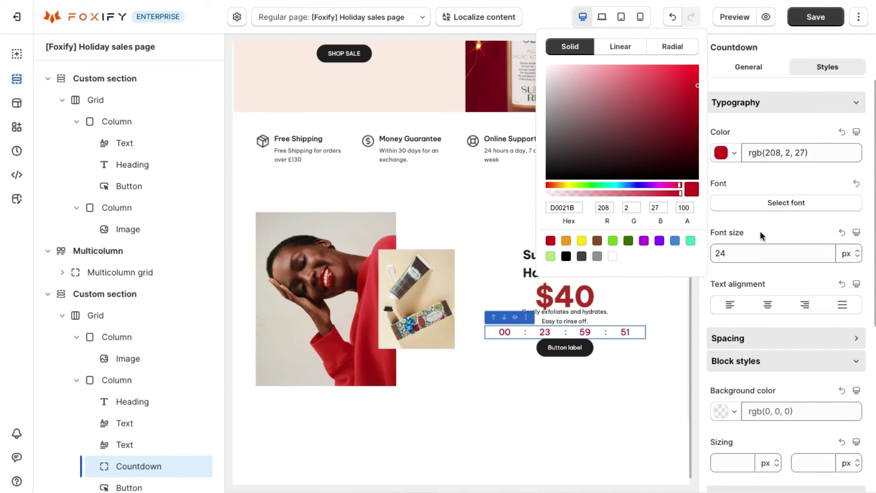
Relabel the promo button to ADD TO CART
left_click(564, 347)
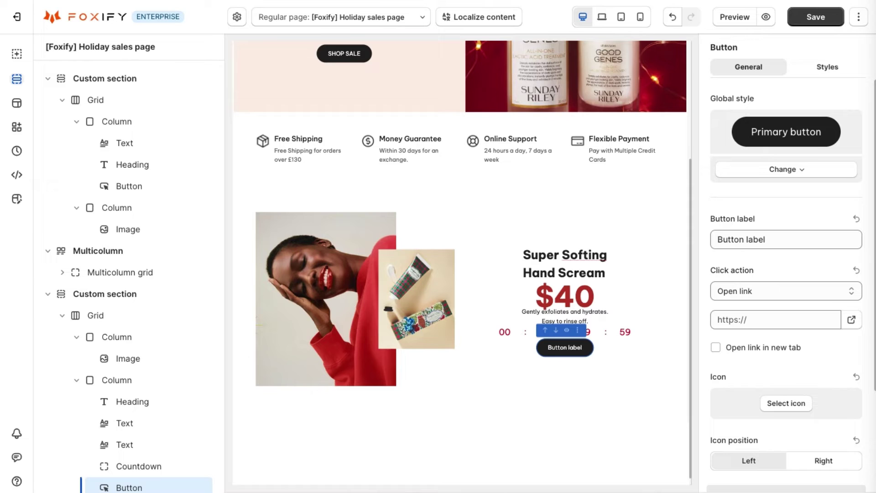
left_click(768, 289)
triple_click(780, 240)
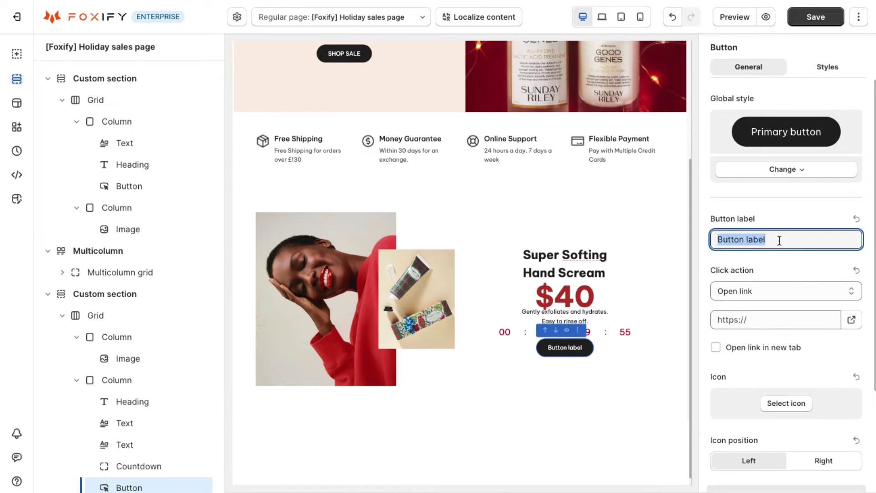
Adjust spacing around the heading, $40 price, description and countdown
left_click(577, 280)
left_click(579, 299)
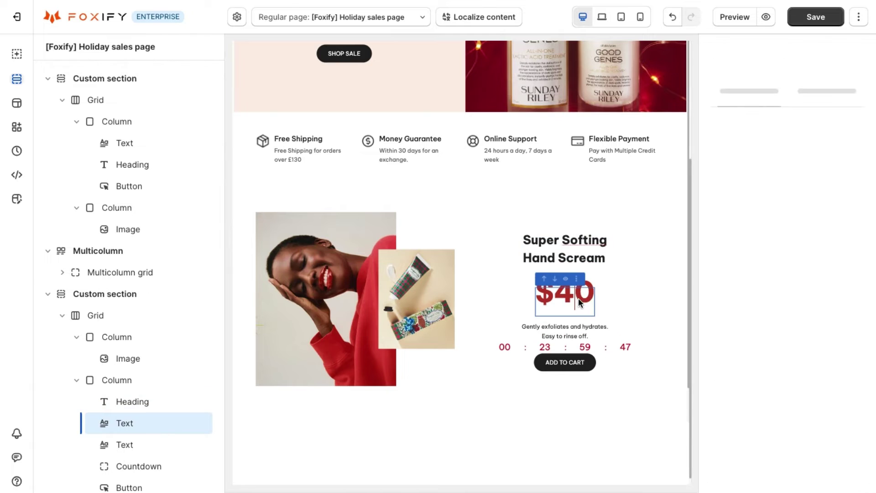
left_click(580, 324)
left_click(578, 300)
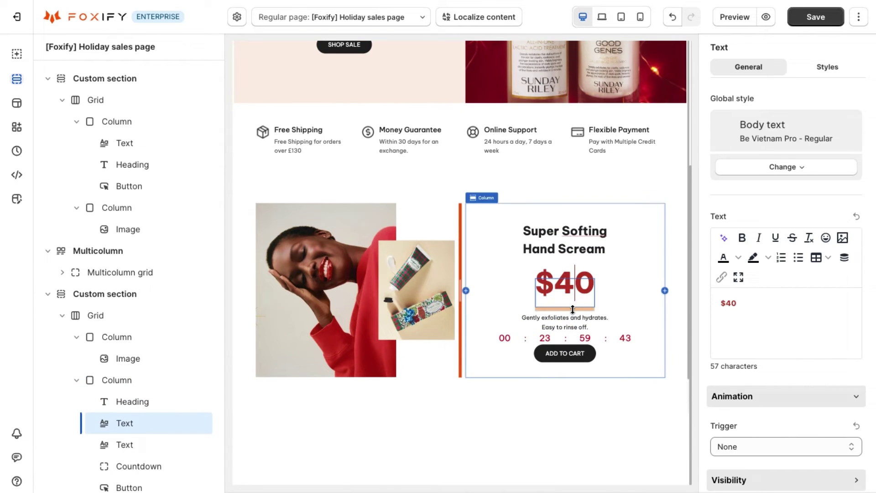
left_click(587, 313)
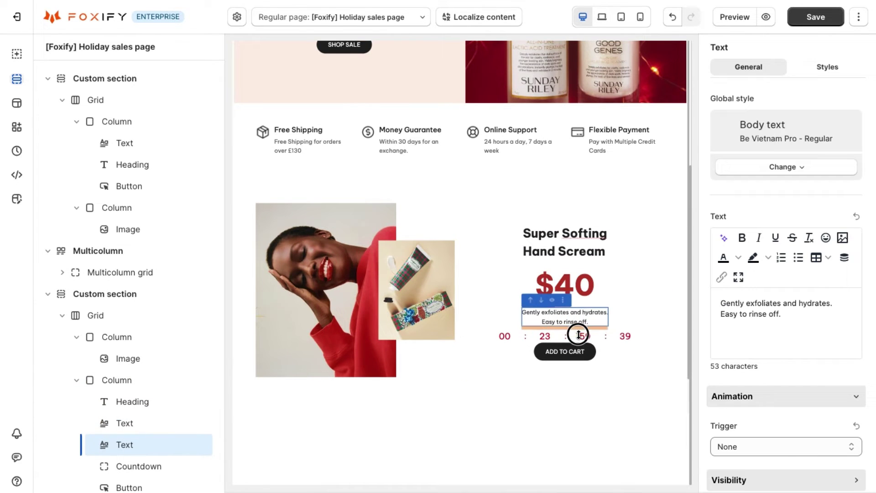
left_click(597, 340)
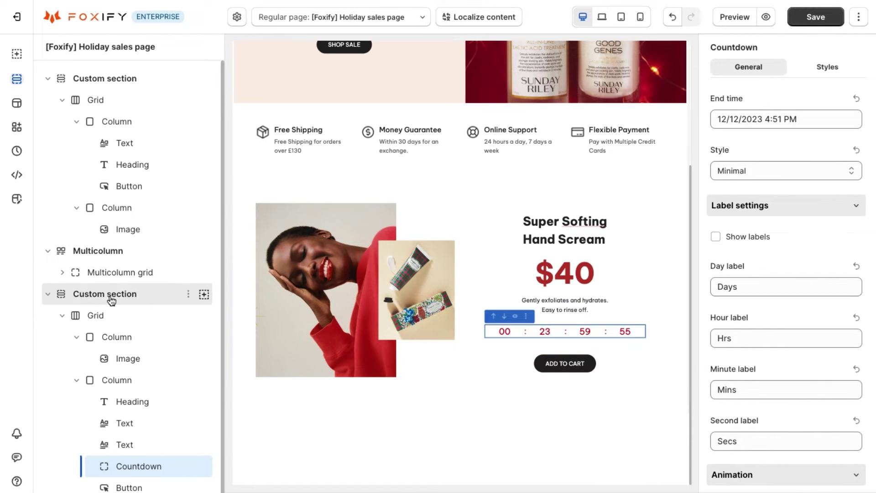
left_click(131, 294)
Reduce the promo section's top margin and scroll through the Holiday sales page
left_click_drag(423, 177, 424, 170)
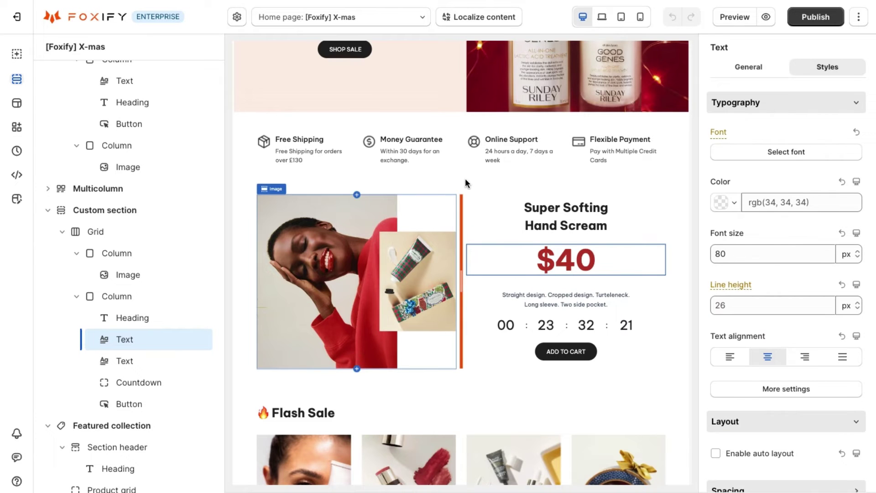
scroll(470, 182, "down", 3)
scroll(475, 185, "down", 4)
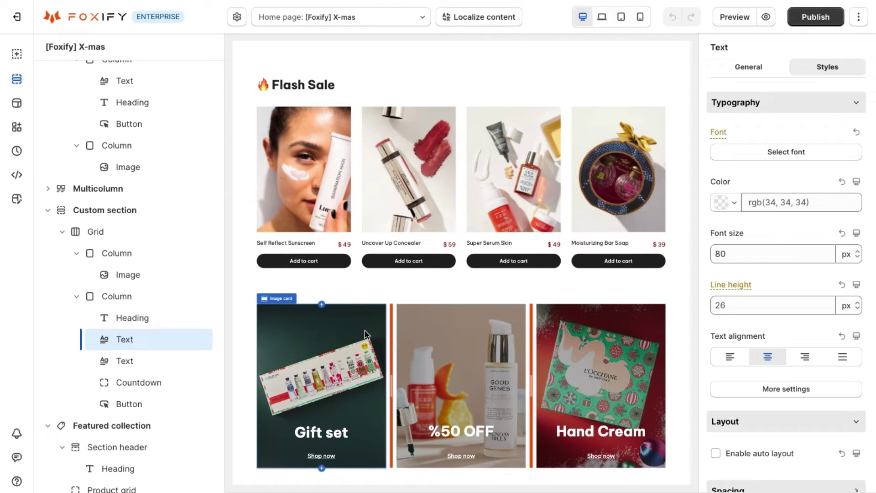
scroll(399, 338, "down", 1)
scroll(427, 322, "up", 1)
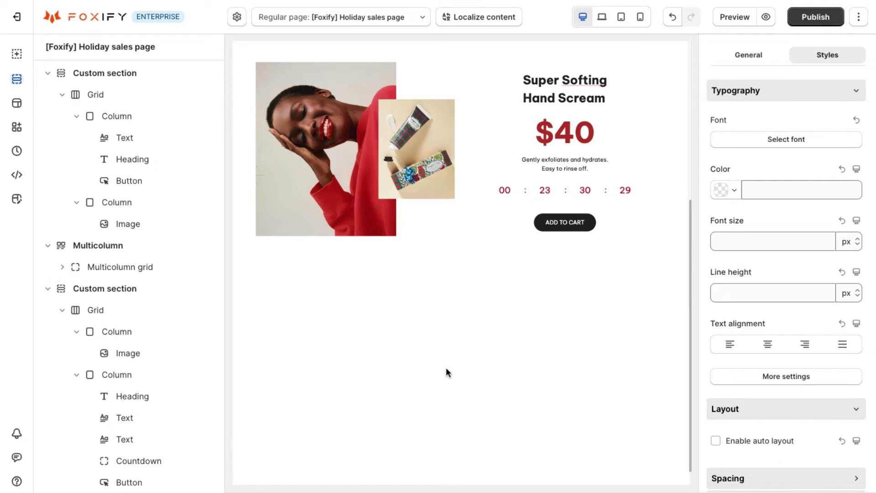
Add a Featured collection section below the promo showing the FLASH SALE collection
left_click(140, 488)
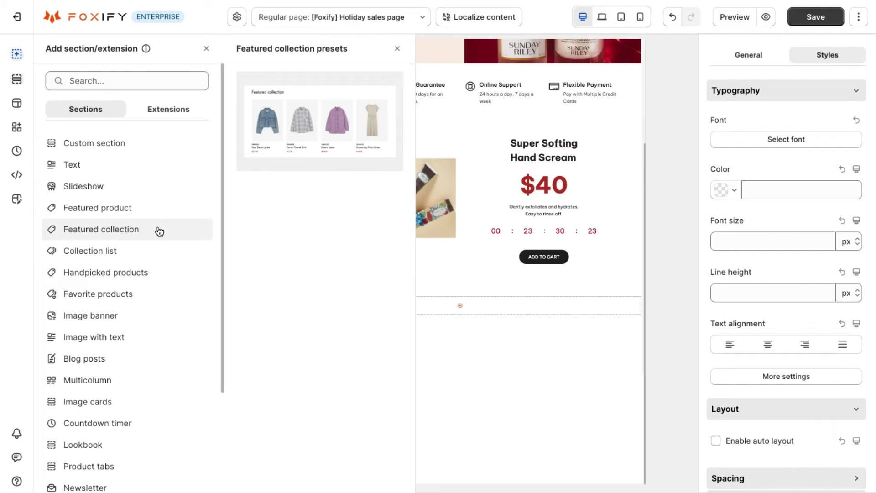
left_click(159, 230)
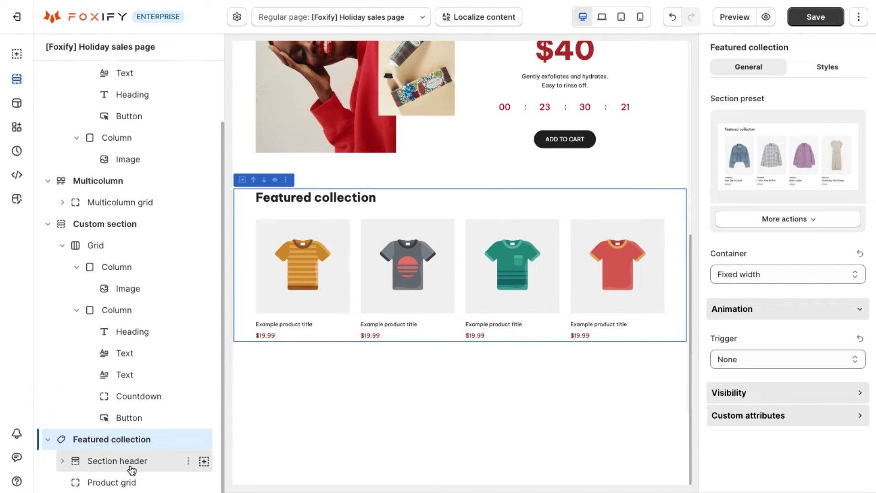
left_click(128, 482)
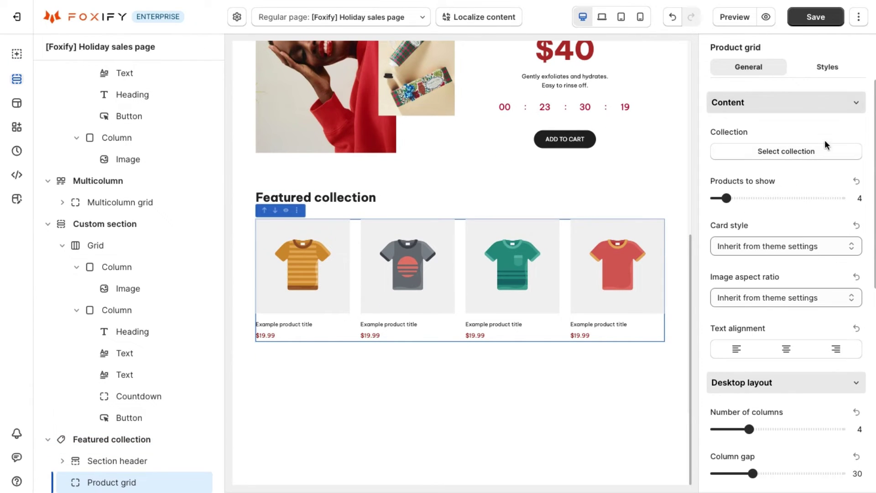
left_click(787, 151)
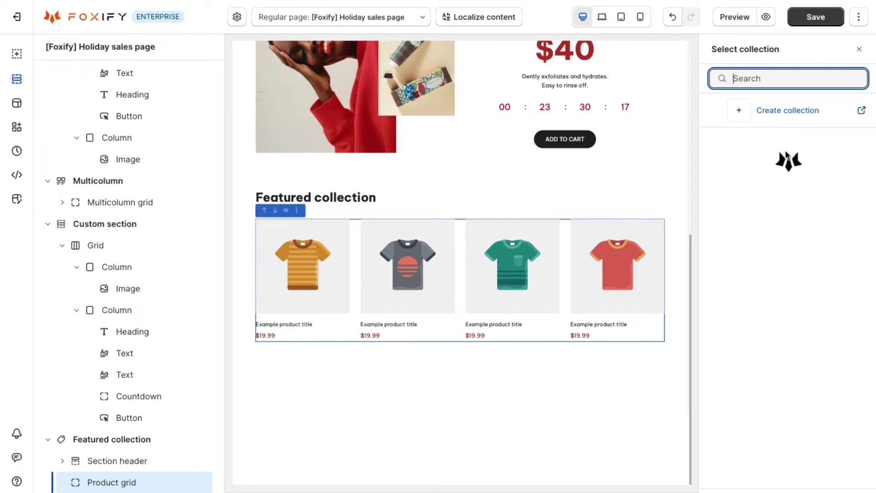
left_click(812, 211)
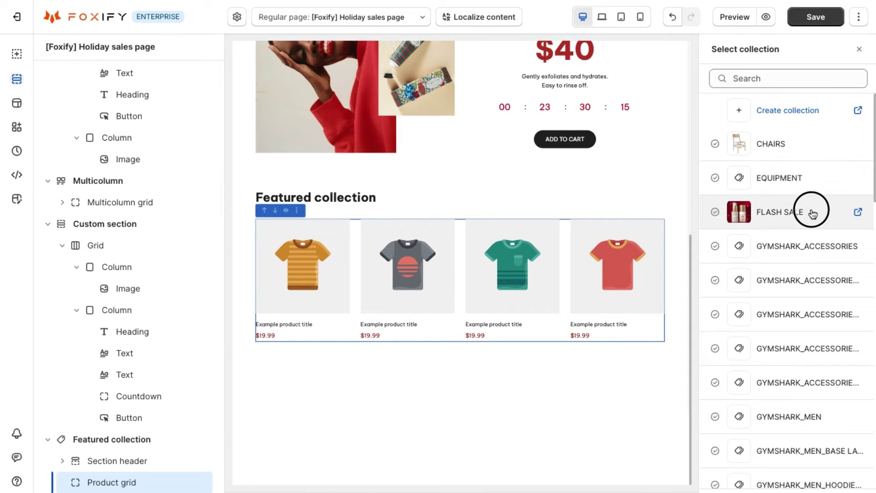
left_click(849, 487)
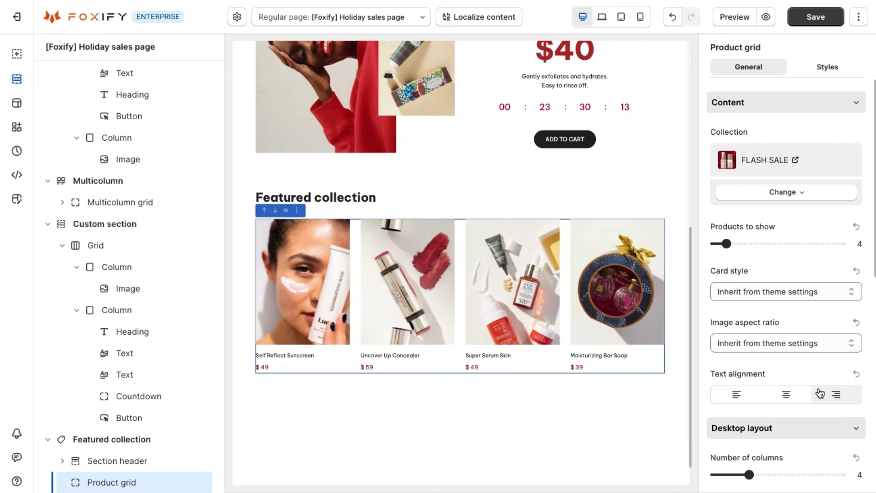
Give the product cards Style 6 with add-to-cart buttons and rename the heading Flash Sale
left_click(800, 292)
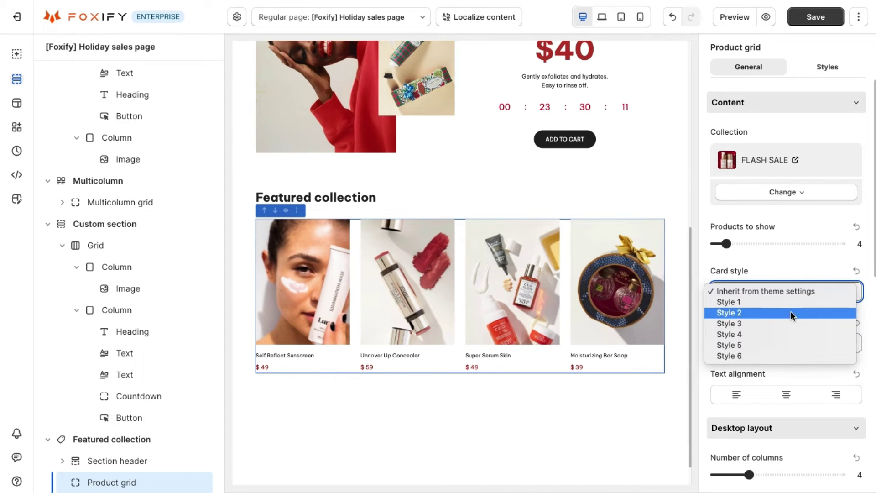
left_click(785, 355)
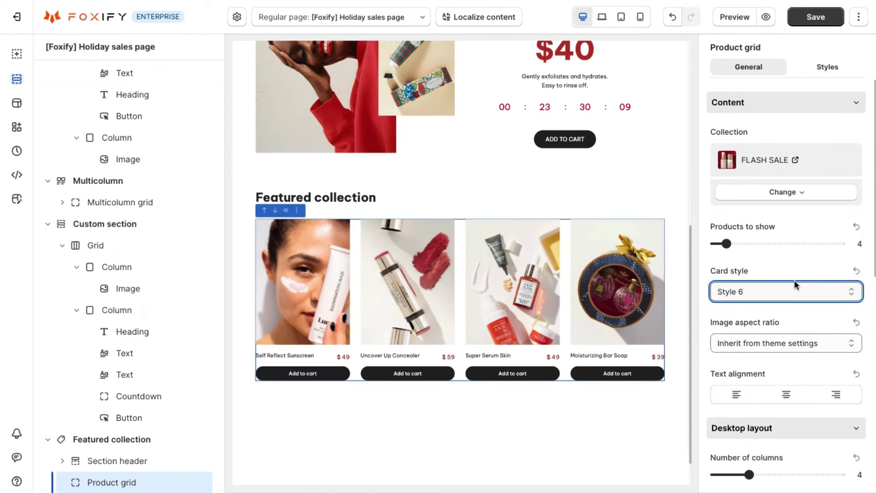
left_click(361, 197)
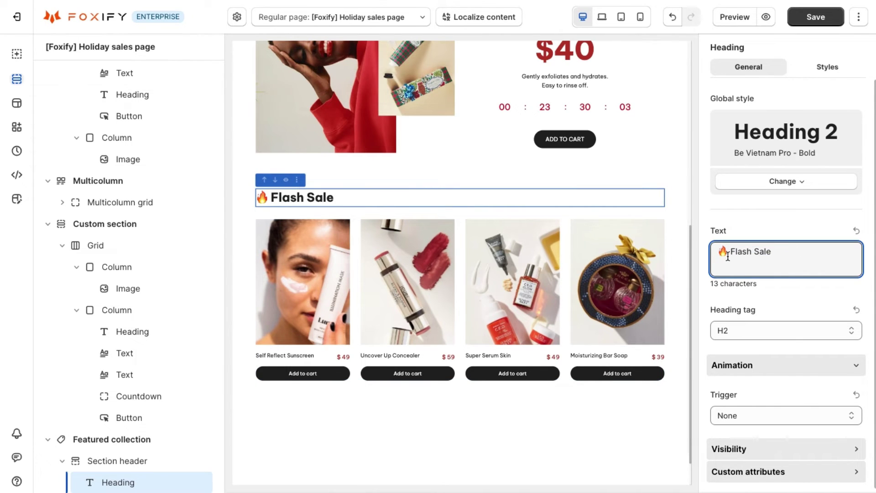
scroll(198, 406, "down", 1)
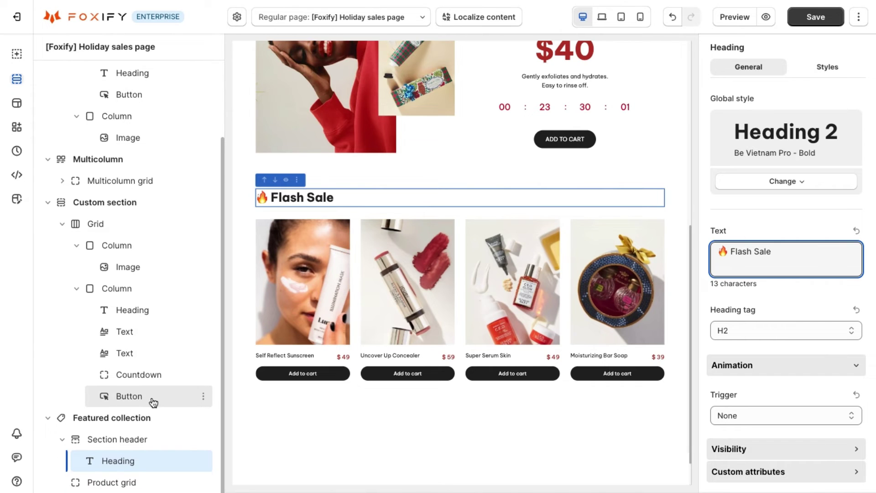
scroll(152, 401, "down", 2)
Add a three-column section with an image card in the first column
left_click(149, 473)
mouse_move(133, 115)
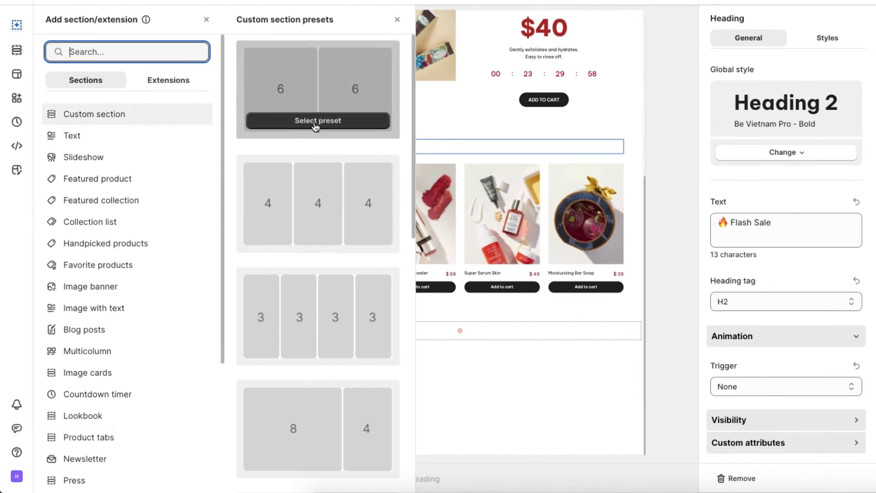
left_click(352, 232)
left_click(321, 301)
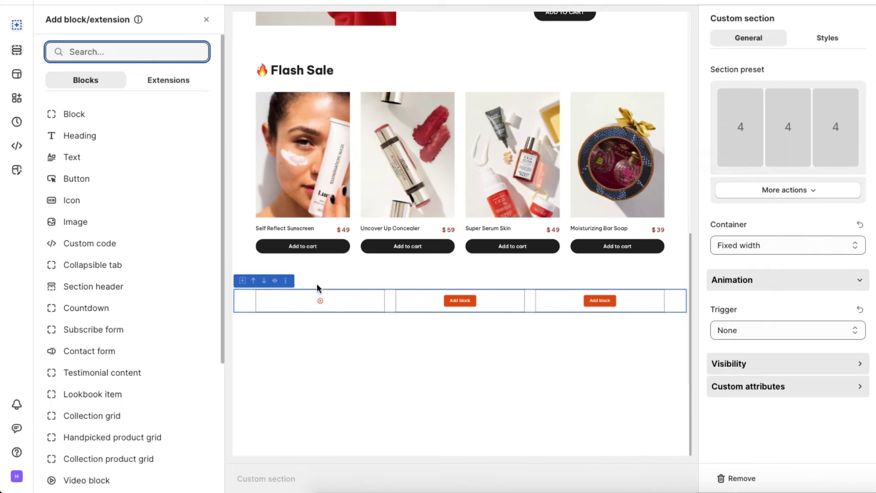
type("ima")
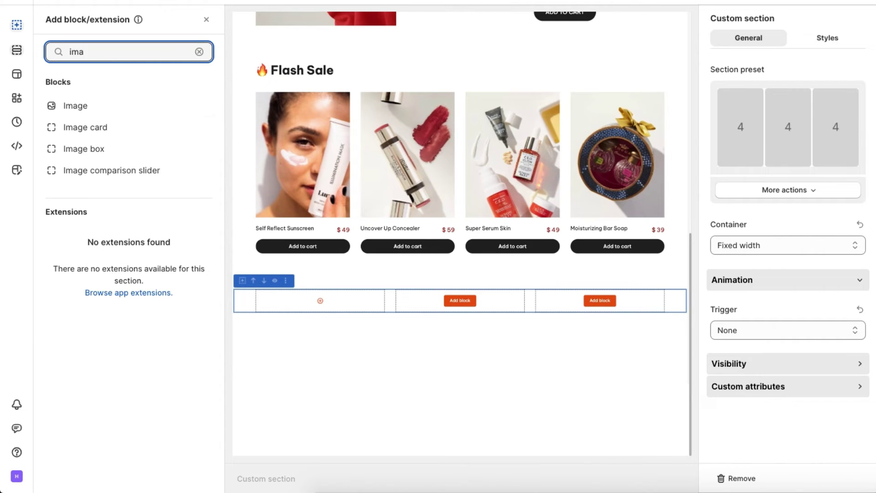
left_click(123, 130)
Place the card text at bottom centre and use the gift set photo as the card image
left_click(787, 386)
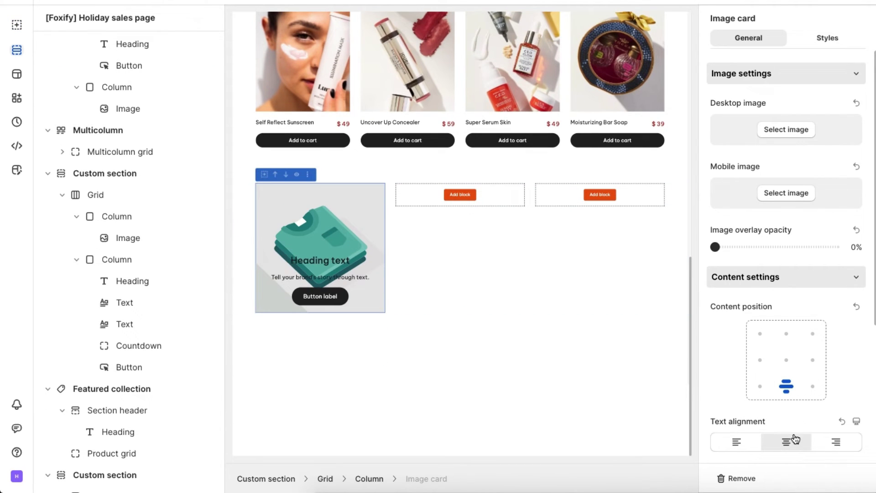
left_click(801, 129)
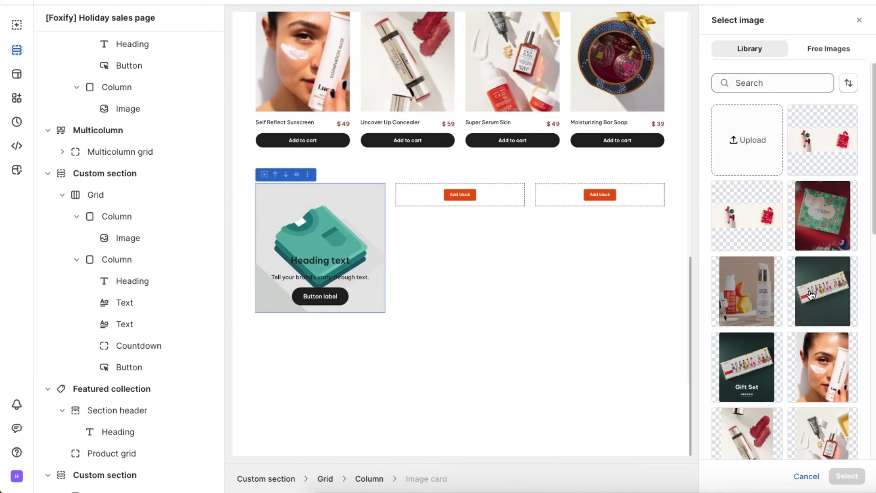
double_click(820, 310)
left_click(806, 381)
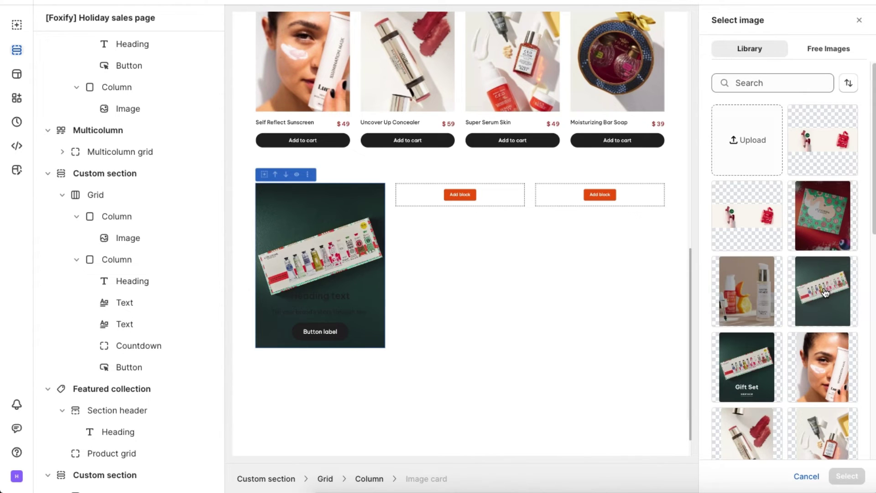
left_click(825, 292)
left_click(847, 475)
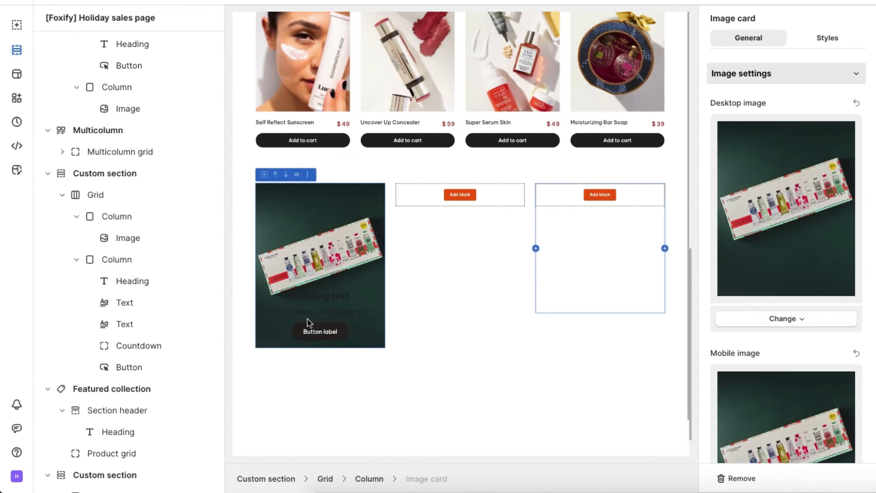
scroll(165, 377, "down", 2)
scroll(89, 411, "down", 1)
Delete the card's body text and make the heading 'Gift set' in white at 32 px
left_click(88, 411)
scroll(172, 366, "down", 3)
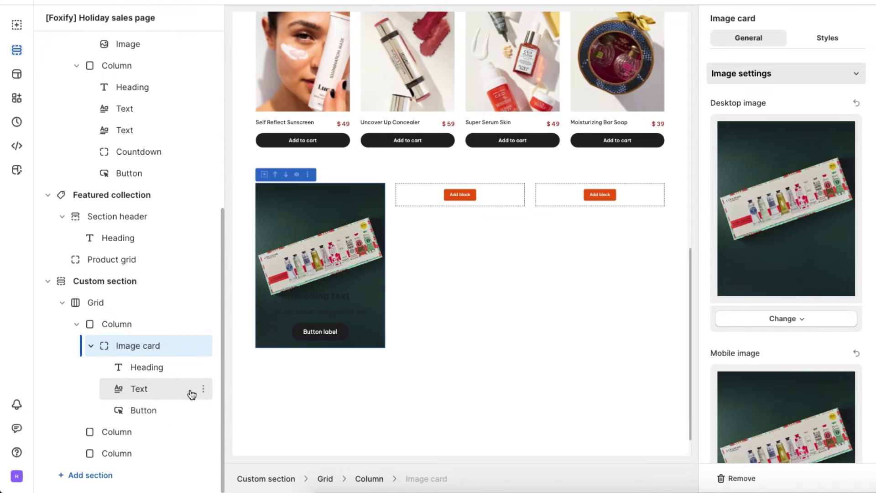
left_click(203, 388)
left_click(199, 376)
left_click(160, 390)
left_click(769, 169)
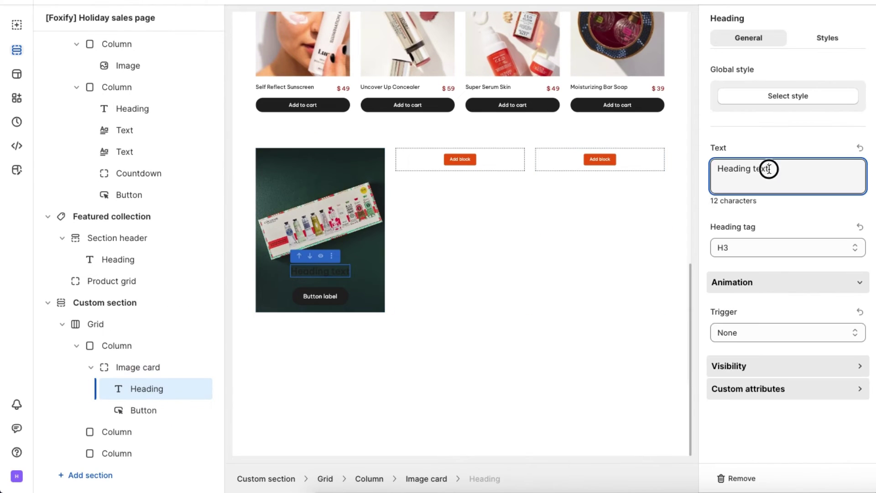
left_click(776, 168)
left_click(816, 42)
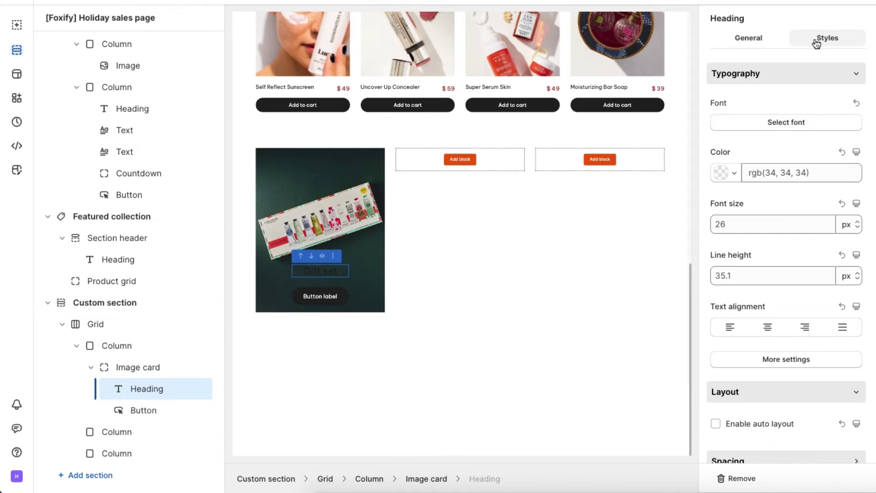
left_click(749, 173)
left_click(612, 276)
left_click(745, 229)
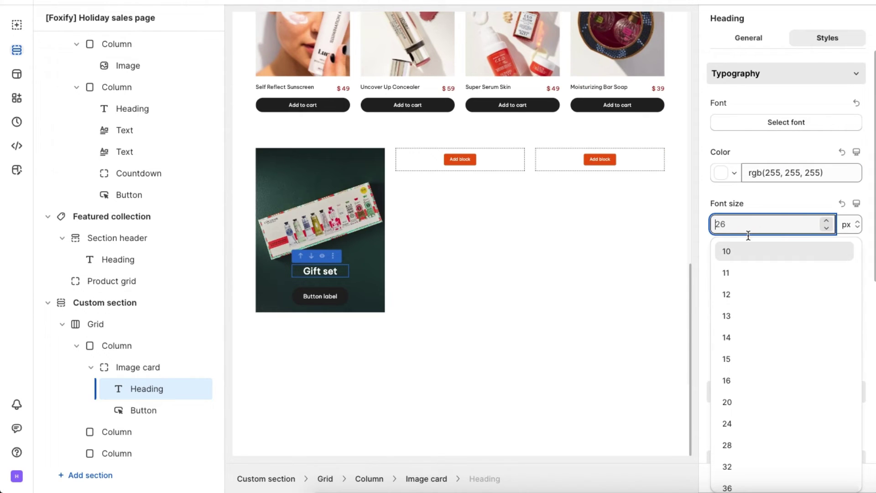
left_click(744, 468)
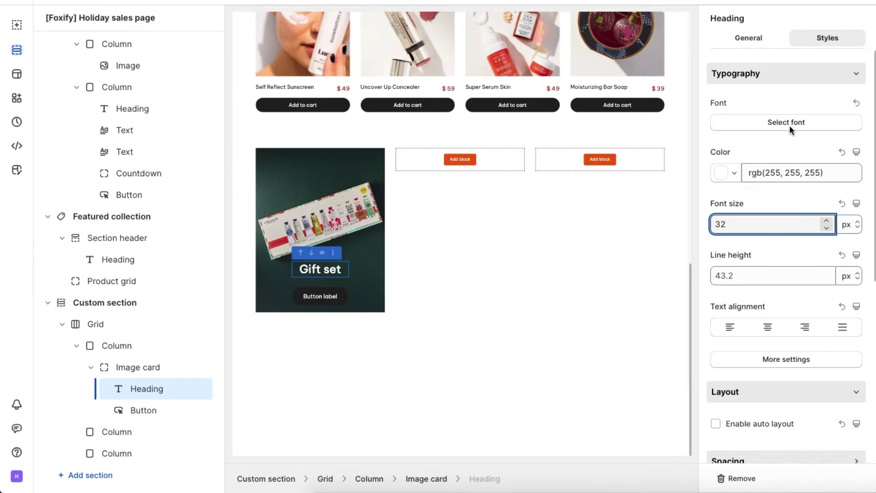
Turn the card button into a 'Shop now' link with 20 px text
left_click(332, 297)
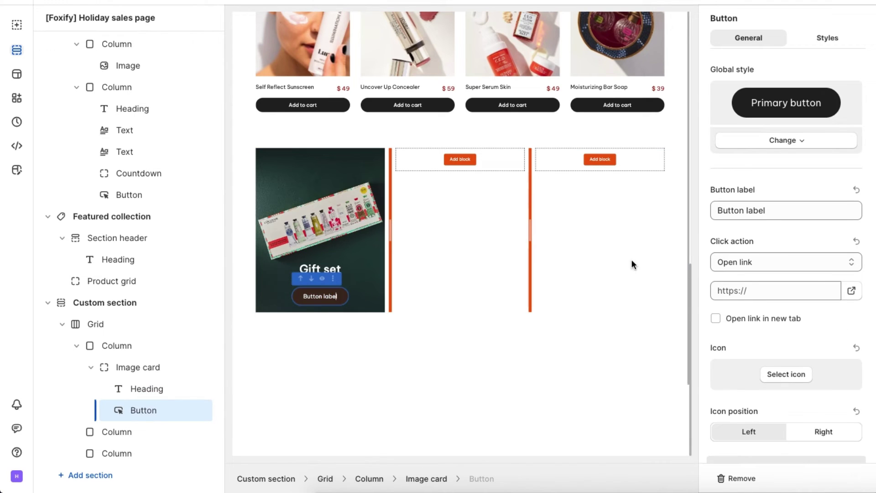
left_click(768, 211)
left_click(810, 241)
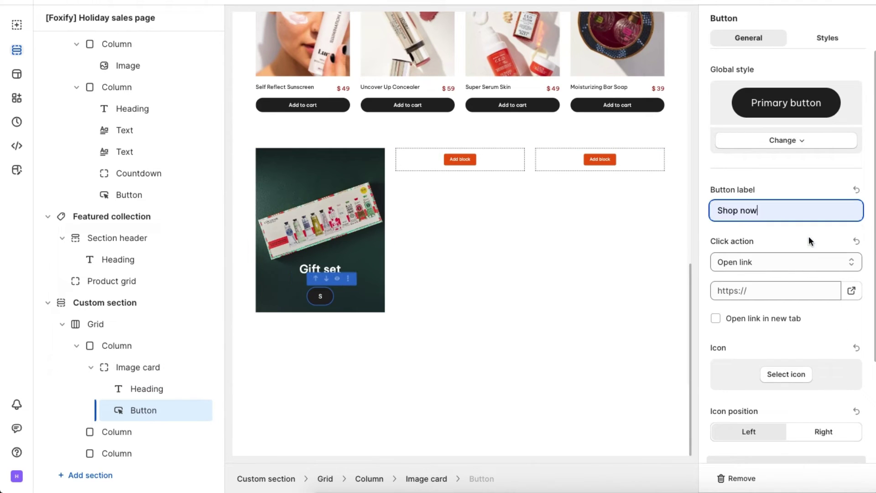
left_click(814, 142)
left_click(793, 165)
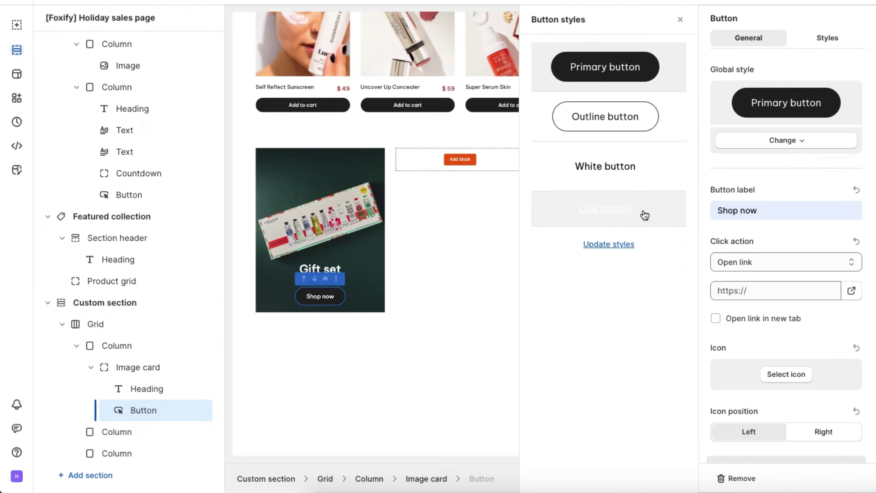
left_click(646, 215)
left_click(827, 37)
left_click(774, 276)
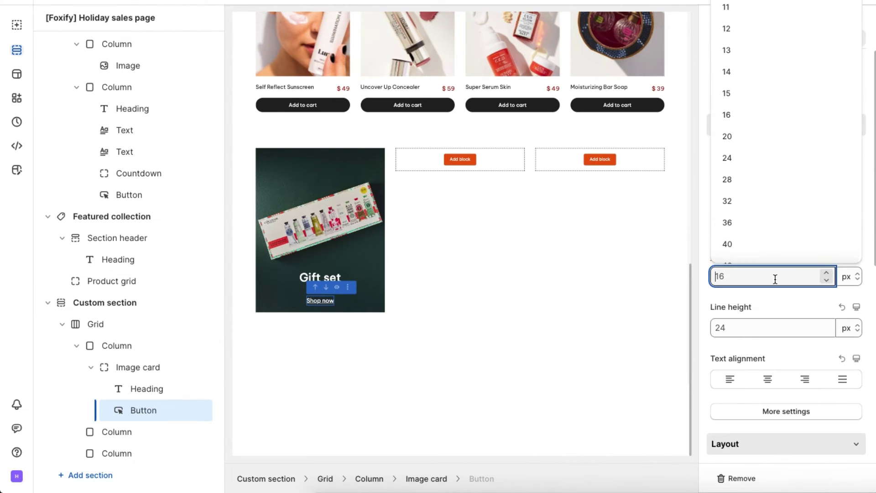
left_click(780, 144)
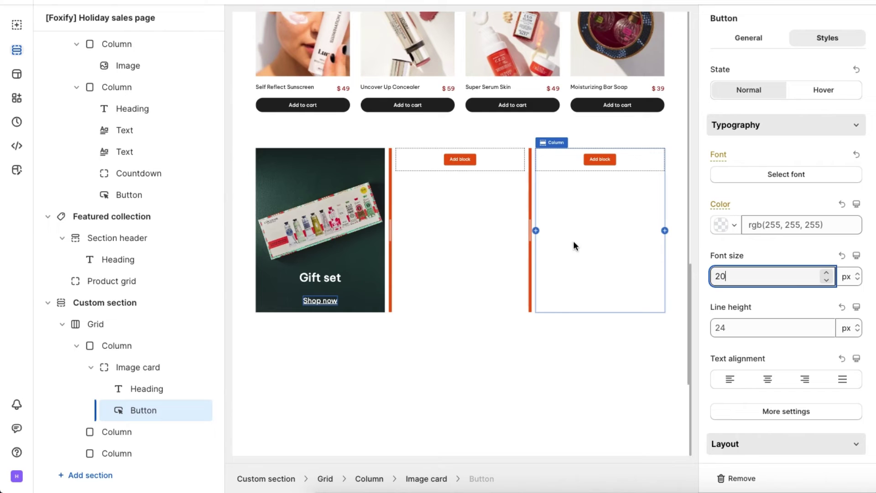
Start adding a block to the empty middle column
left_click(141, 436)
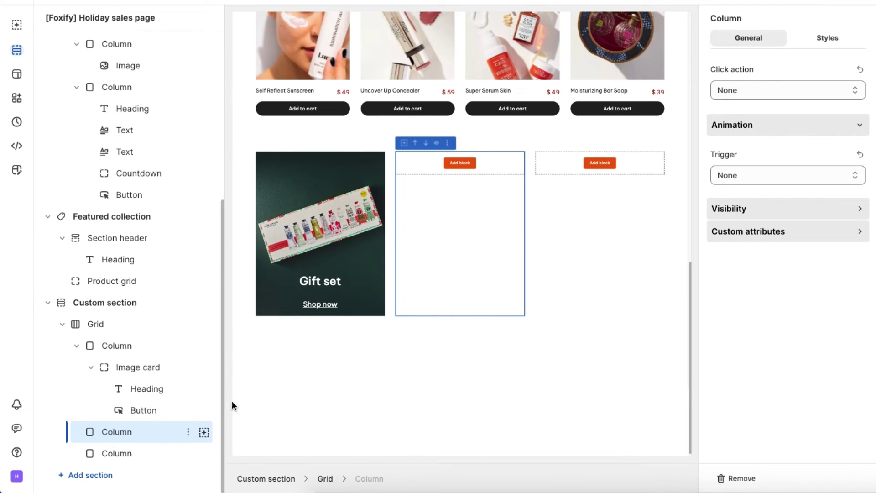
left_click(458, 162)
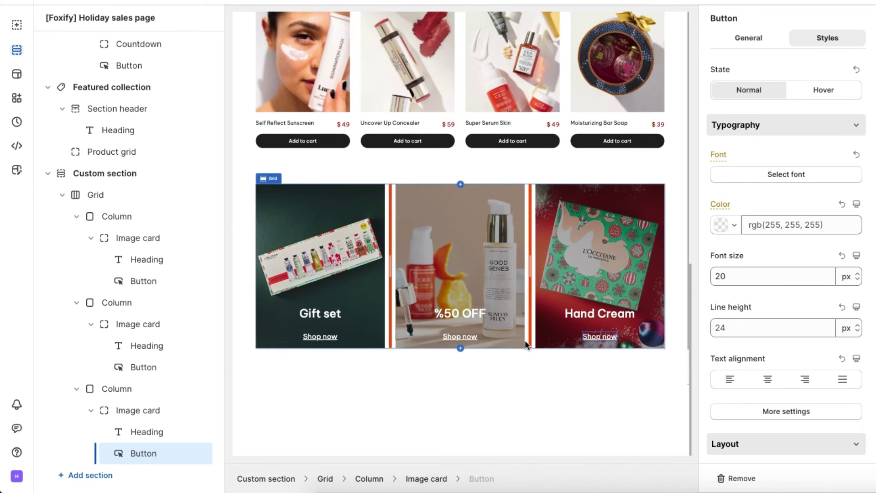
scroll(579, 233, "up", 4)
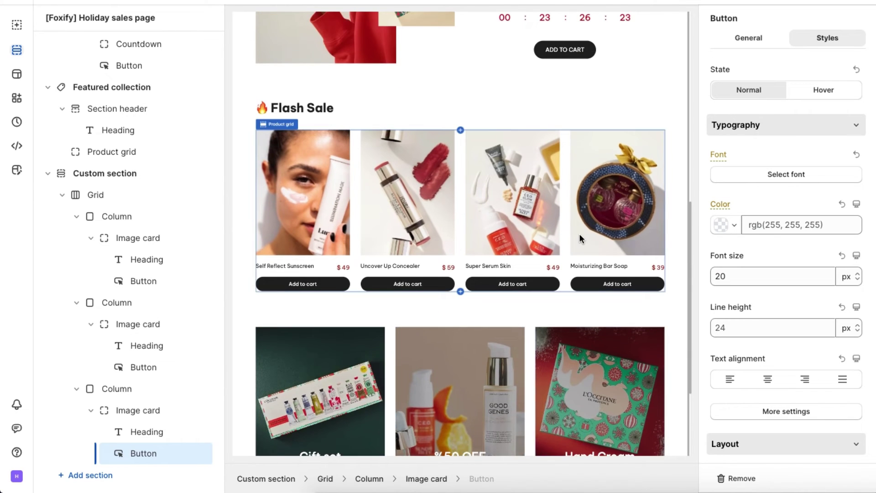
scroll(519, 168, "down", 5)
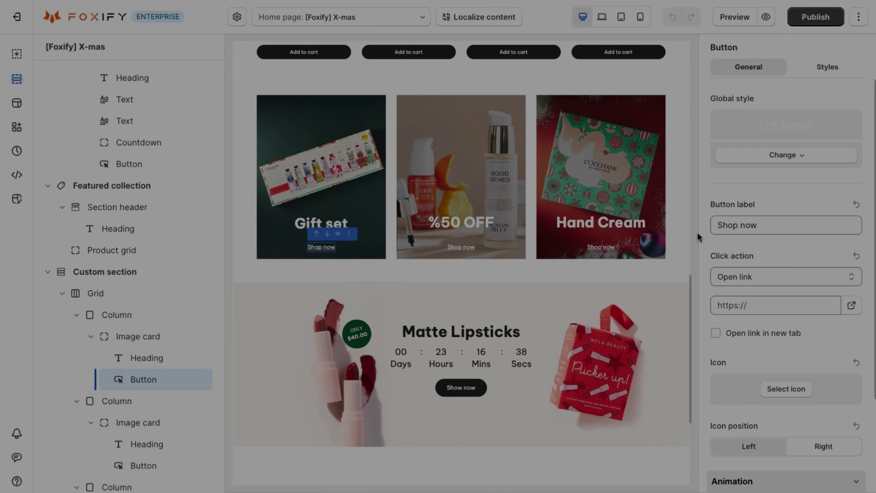
scroll(655, 333, "down", 4)
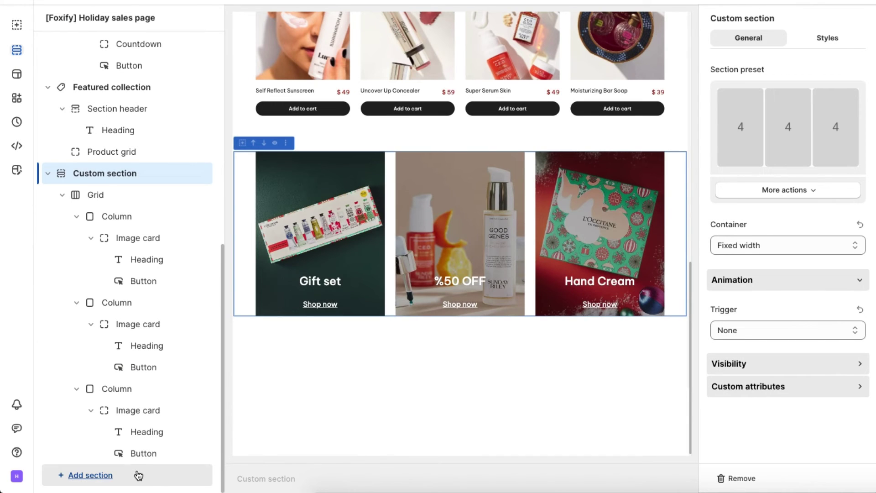
Add a Countdown timer section to the page by searching 'cou'
left_click(137, 473)
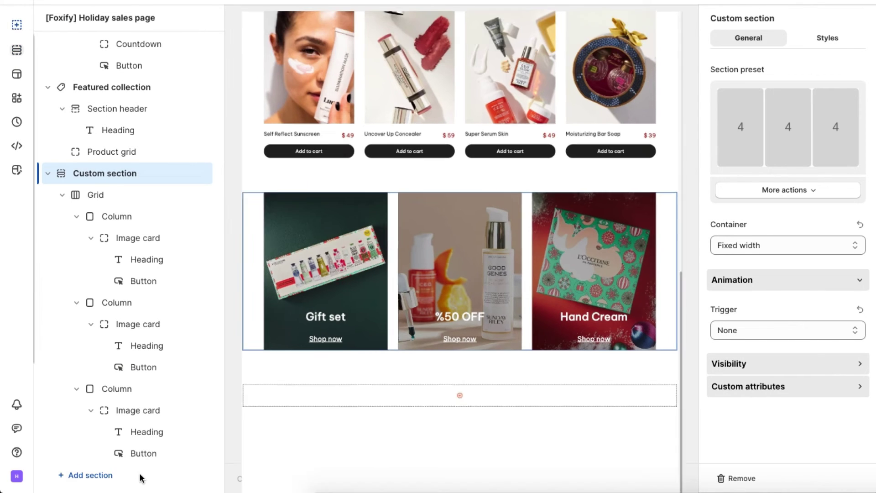
left_click(141, 50)
type("cou")
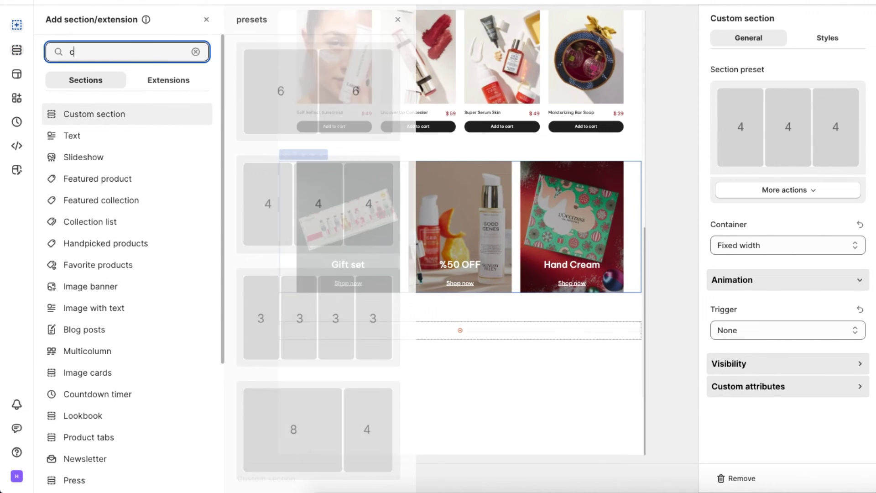
left_click(169, 109)
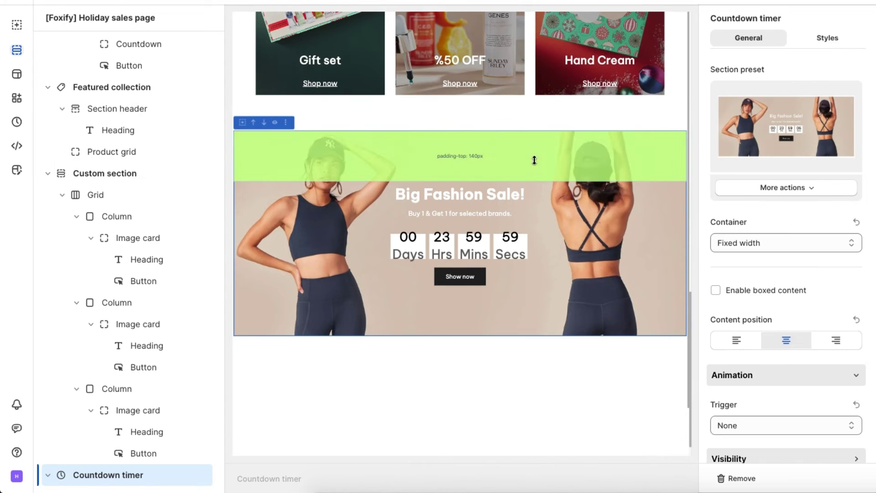
Replace the countdown section's background with the lipstick banner image
left_click(812, 41)
scroll(793, 260, "down", 9)
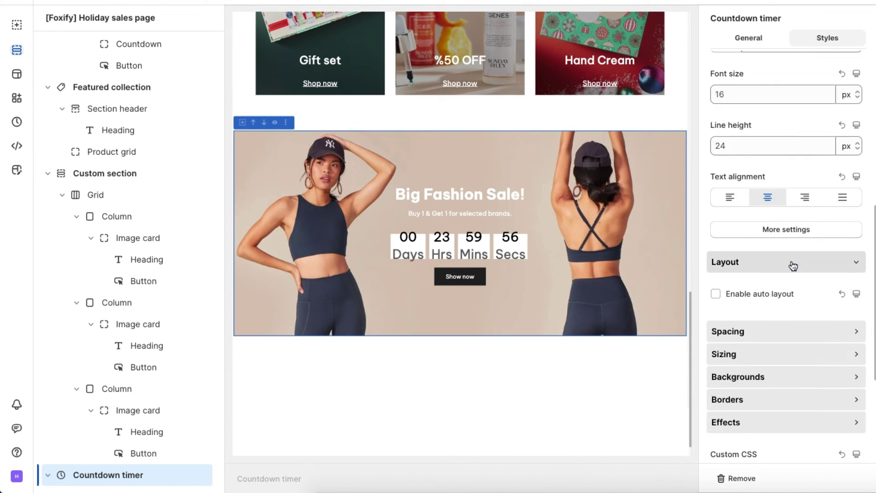
left_click(789, 350)
scroll(795, 359, "down", 5)
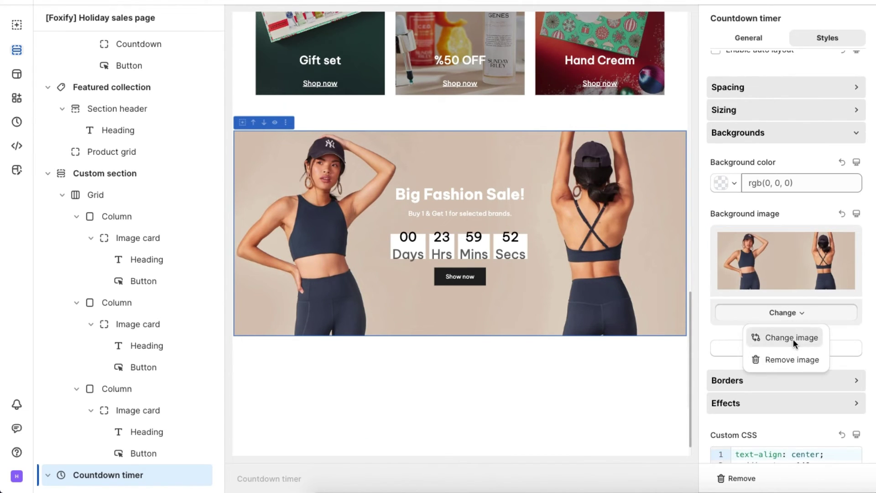
left_click(794, 342)
left_click(836, 150)
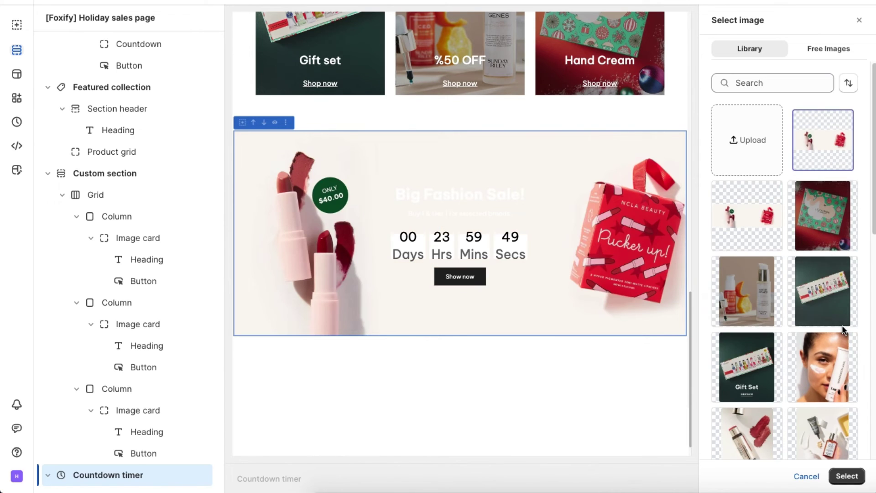
left_click(847, 476)
Delete the banner's subtitle Text element
scroll(180, 393, "down", 3)
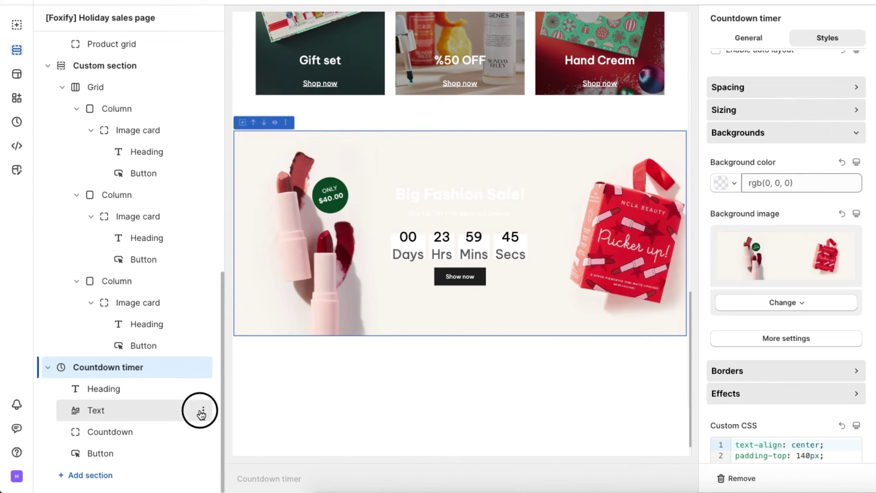
right_click(197, 410)
left_click(165, 389)
Retitle the heading 'Matte Lipsticks' and make it 48 px black
left_click(139, 411)
left_click(807, 219)
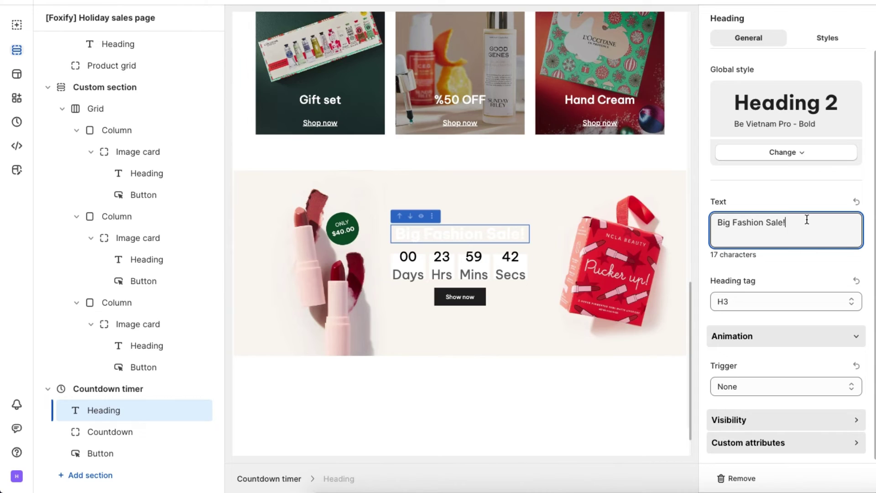
left_click(817, 43)
left_click(750, 229)
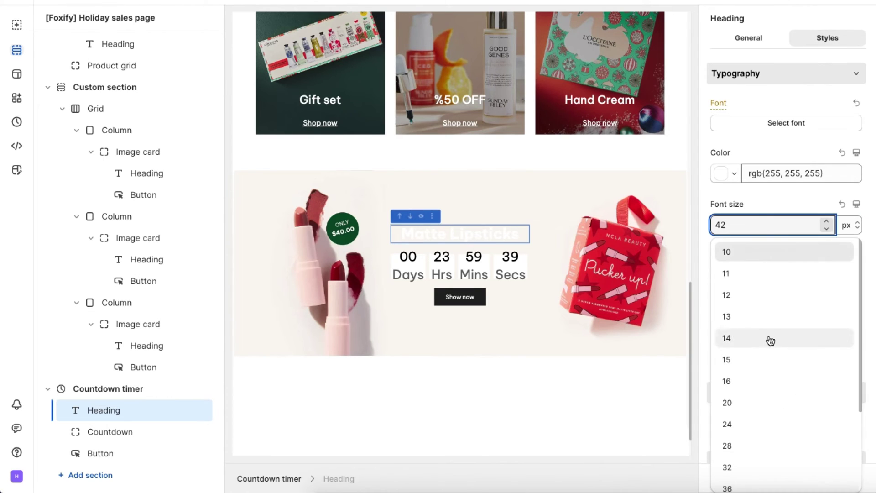
scroll(759, 420, "down", 4)
left_click(759, 422)
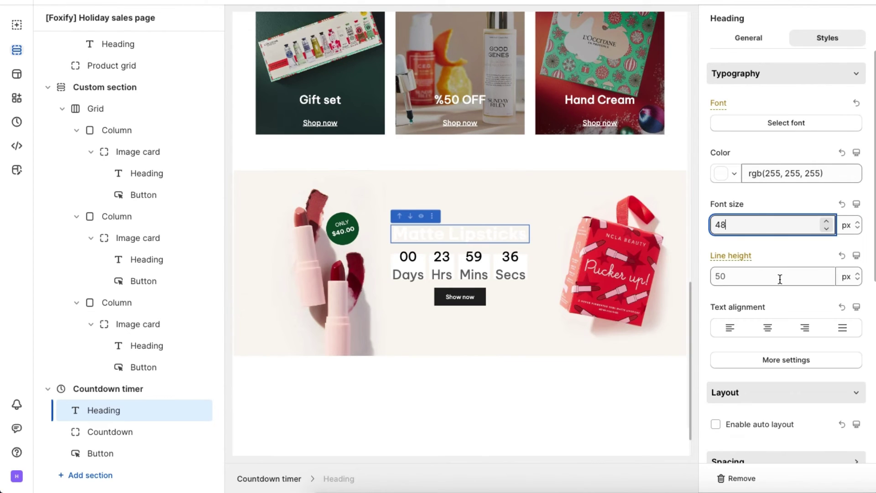
left_click(771, 173)
left_click(566, 277)
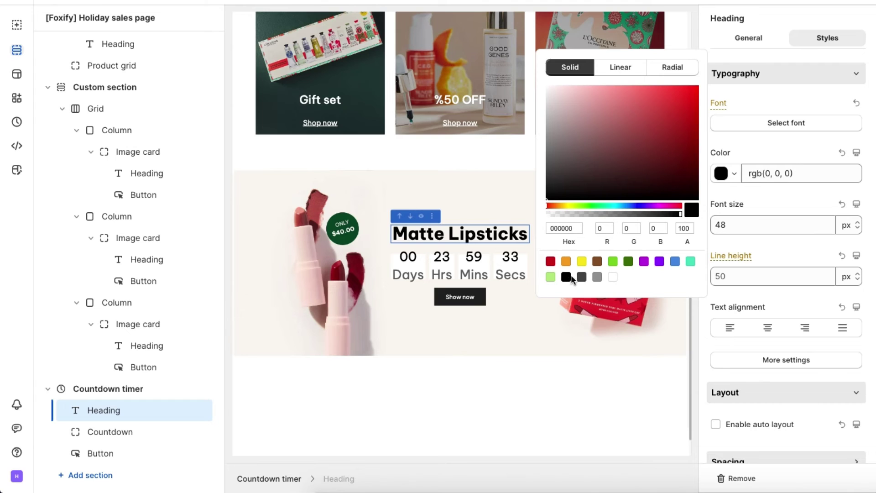
Switch the countdown to the Minimal style with 24 px red digits
left_click(470, 271)
left_click(755, 139)
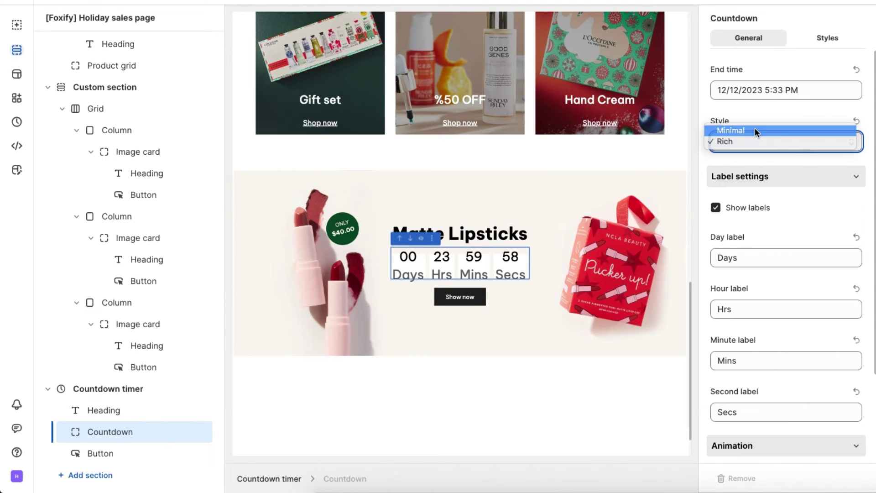
left_click(755, 130)
left_click(824, 36)
left_click(782, 223)
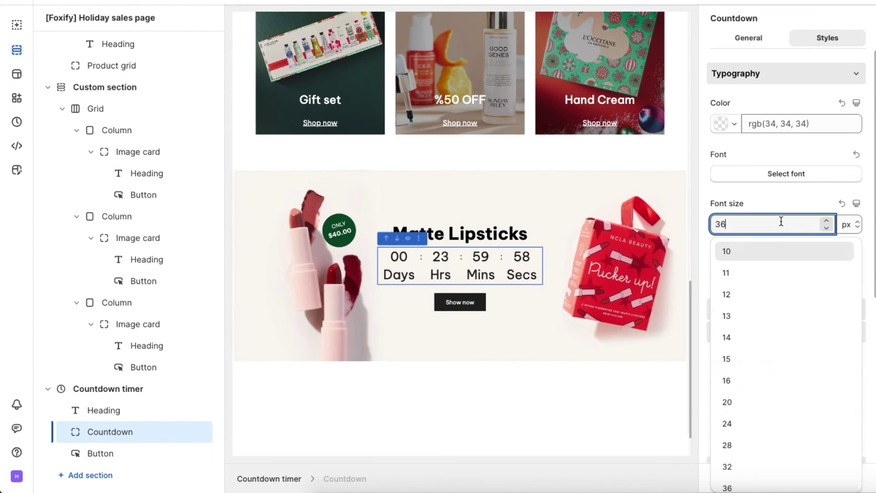
left_click(747, 432)
left_click(769, 125)
left_click(550, 212)
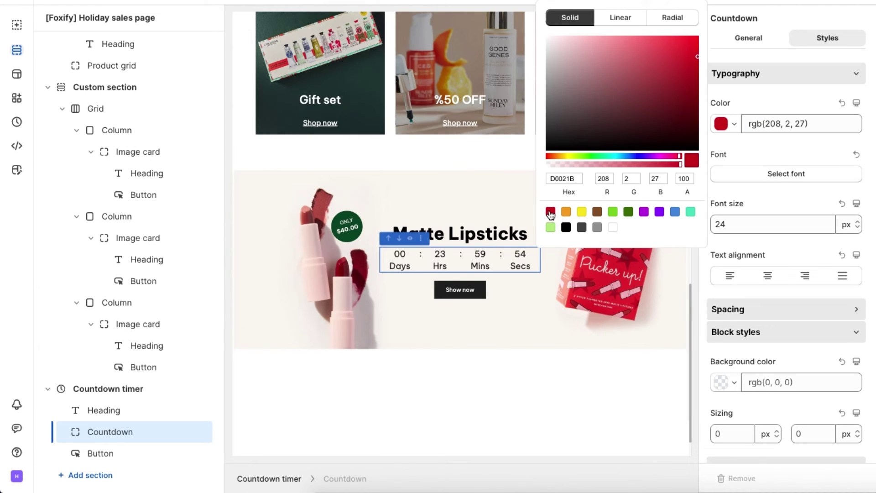
Round the corners of the Show now button
left_click(456, 290)
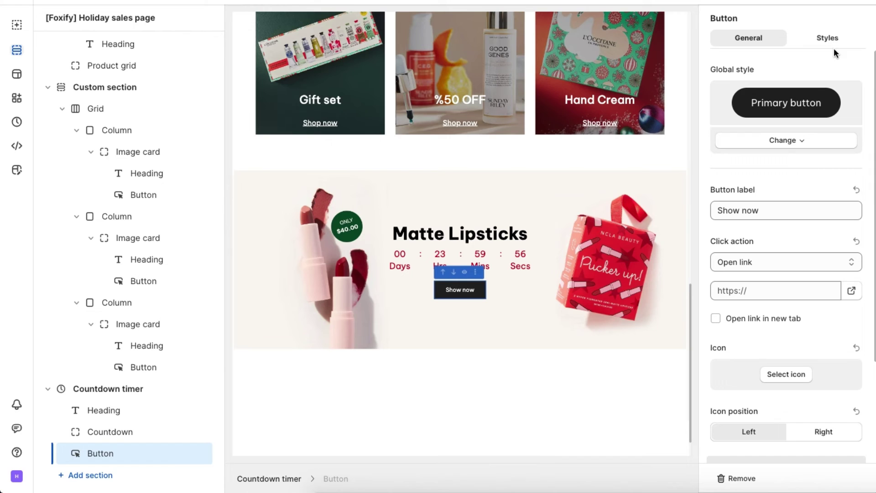
left_click(828, 38)
scroll(792, 233, "down", 5)
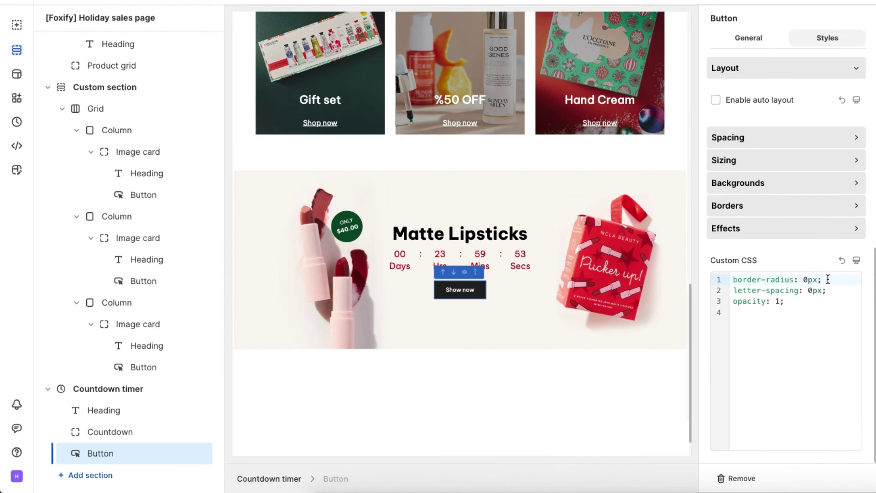
left_click_drag(828, 279, 711, 279)
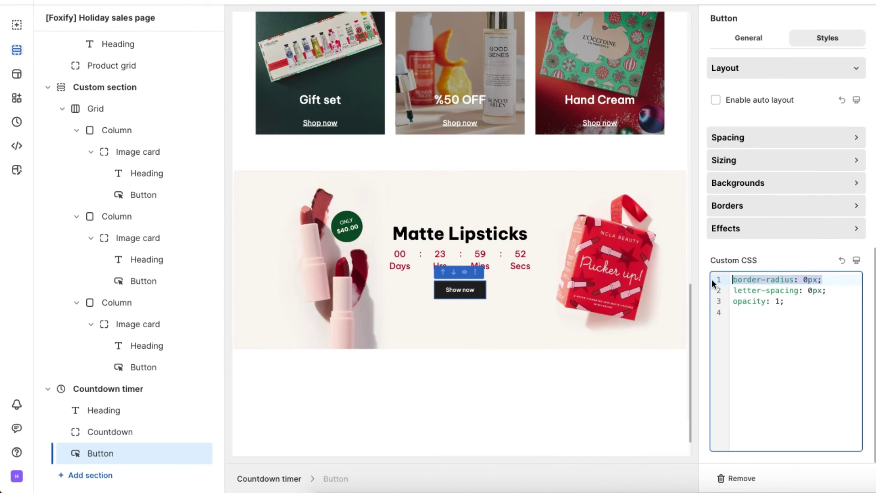
Add spacing below the Matte Lipsticks heading and the countdown
left_click(480, 236)
left_click_drag(476, 245, 478, 296)
left_click(476, 267)
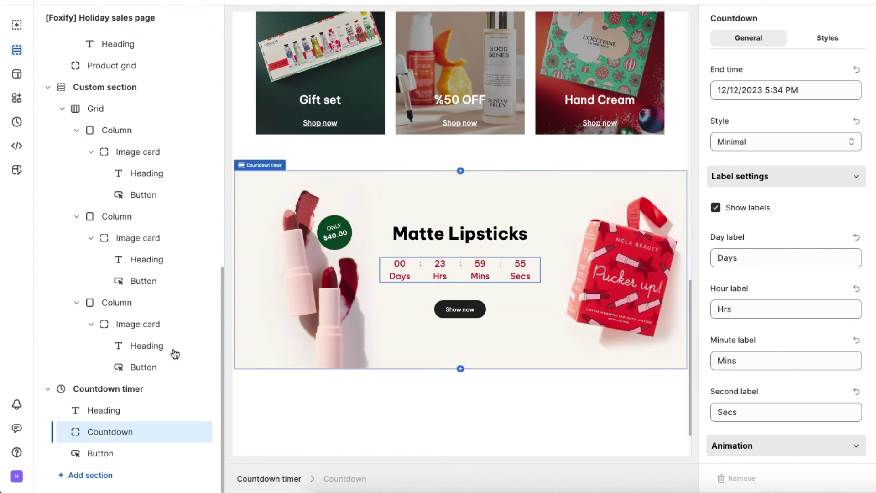
Add the 'Don't miss out' newsletter section found by searching 'new'
left_click(132, 475)
type("new")
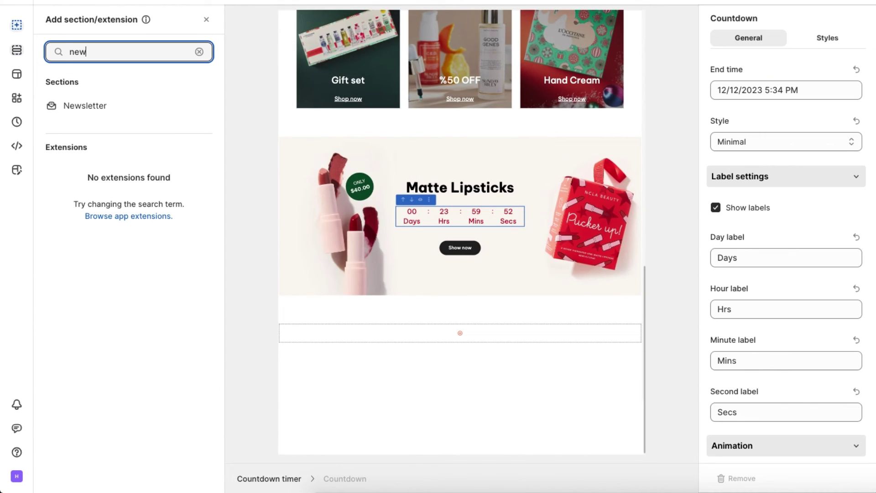
mouse_move(127, 102)
scroll(318, 274, "down", 1)
scroll(323, 381, "down", 3)
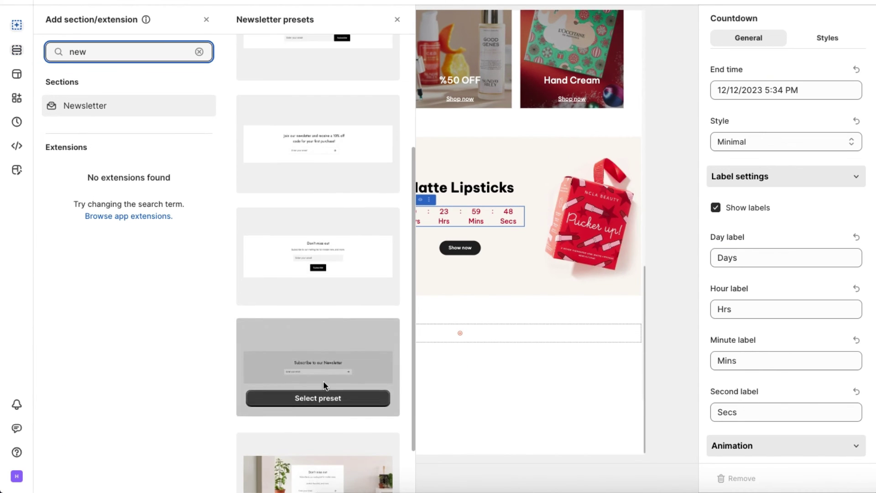
left_click(343, 273)
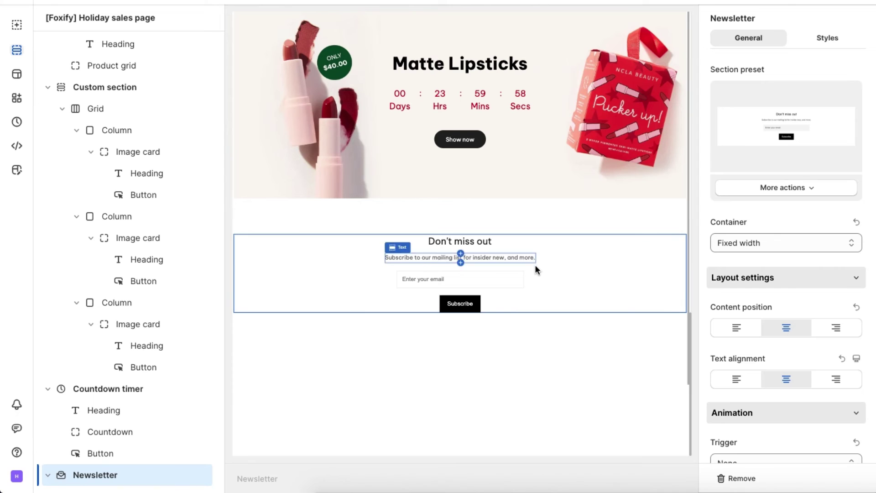
Give the newsletter's Subscribe button the global Primary button style
scroll(792, 219, "down", 2)
scroll(793, 223, "up", 2)
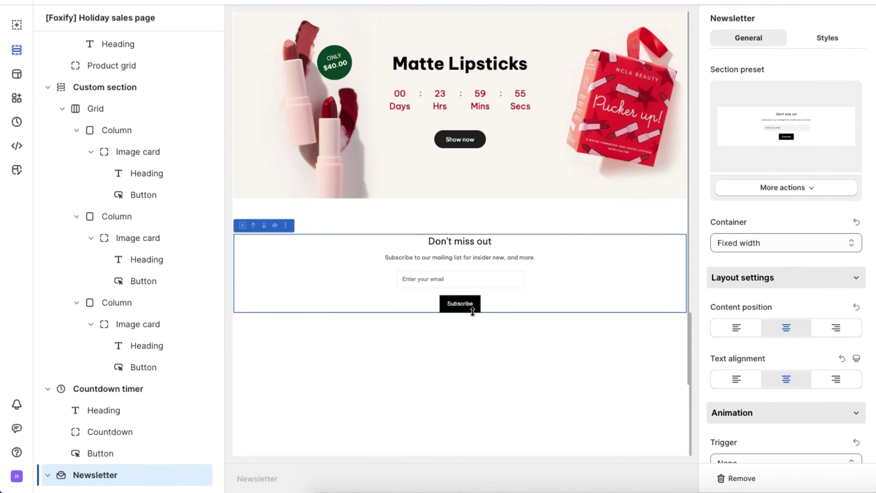
left_click(838, 38)
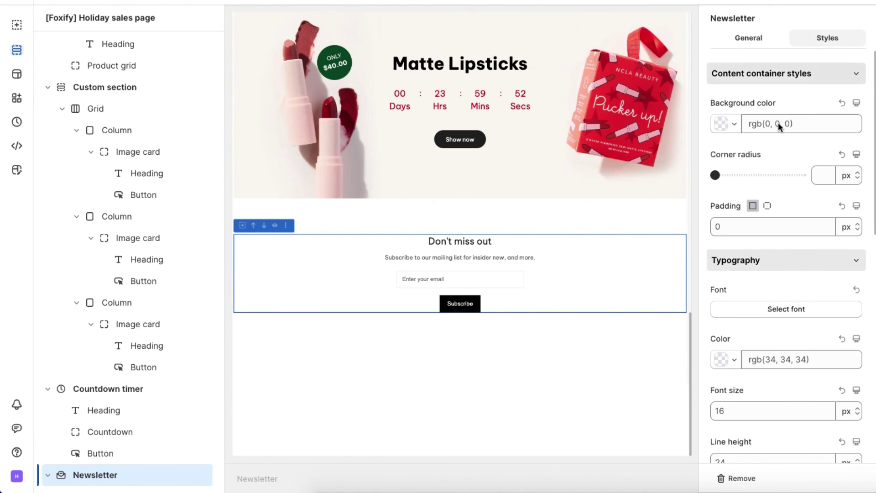
scroll(785, 146, "down", 10)
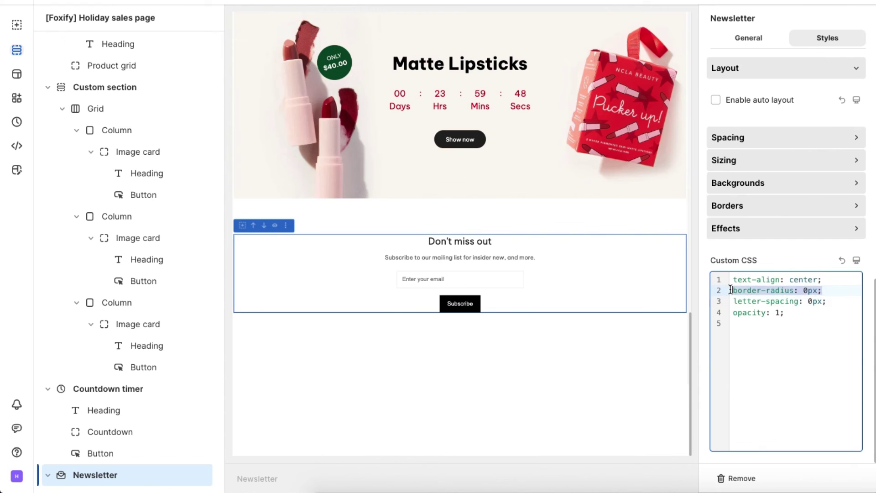
left_click(468, 306)
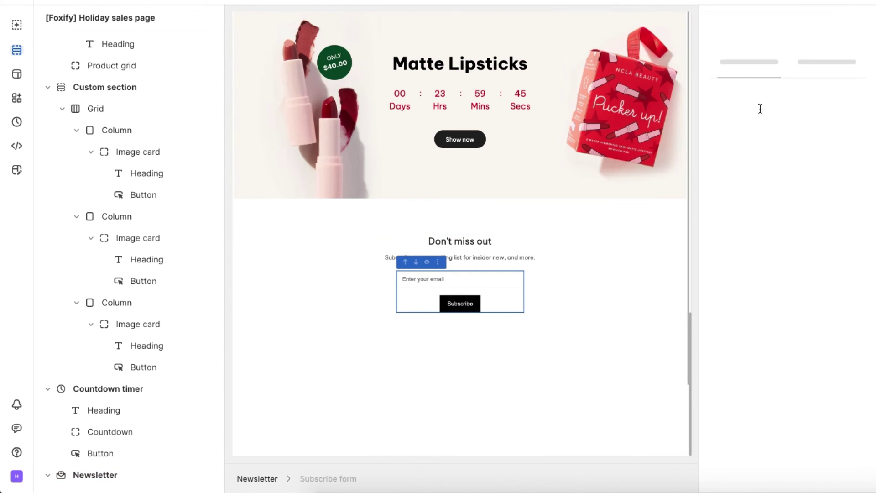
left_click(806, 100)
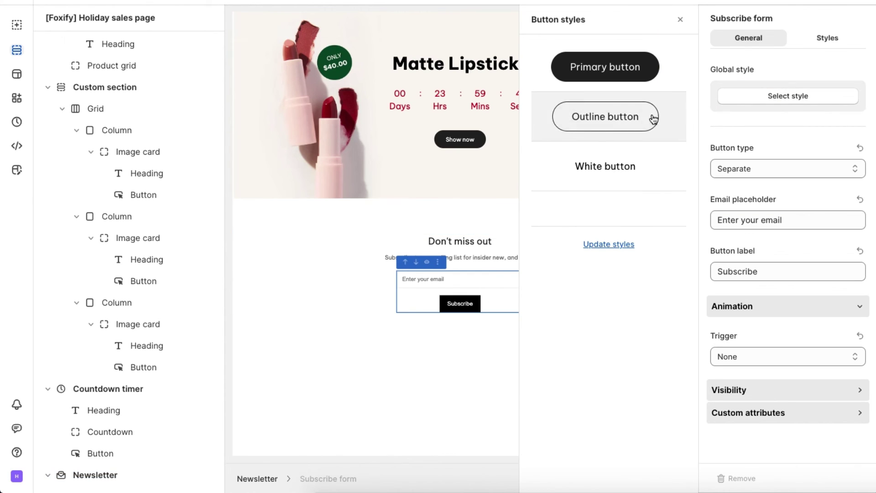
left_click(647, 68)
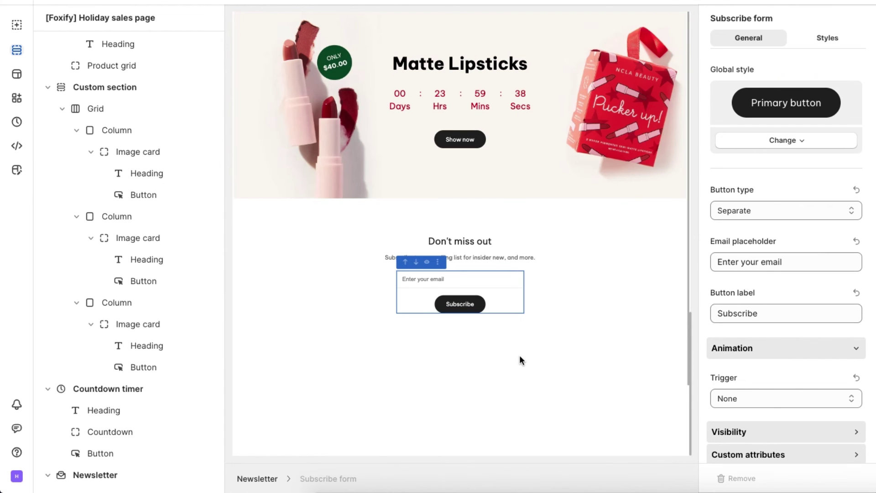
left_click(129, 390)
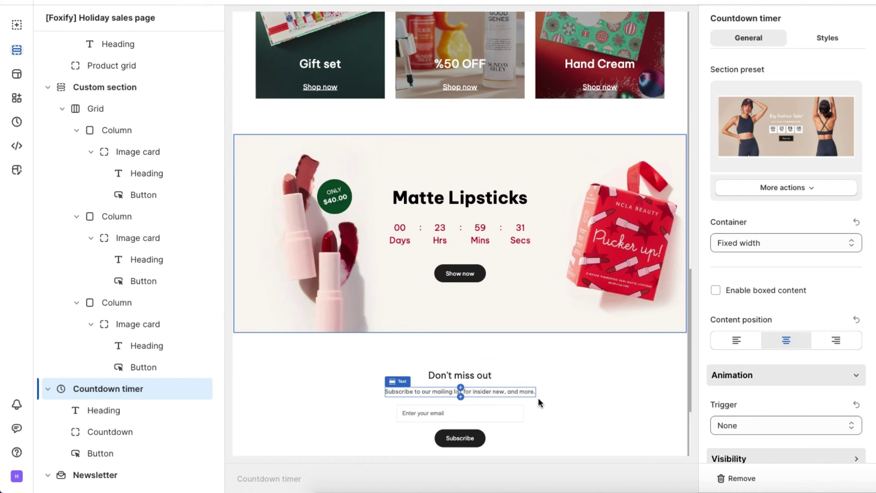
left_click(97, 474)
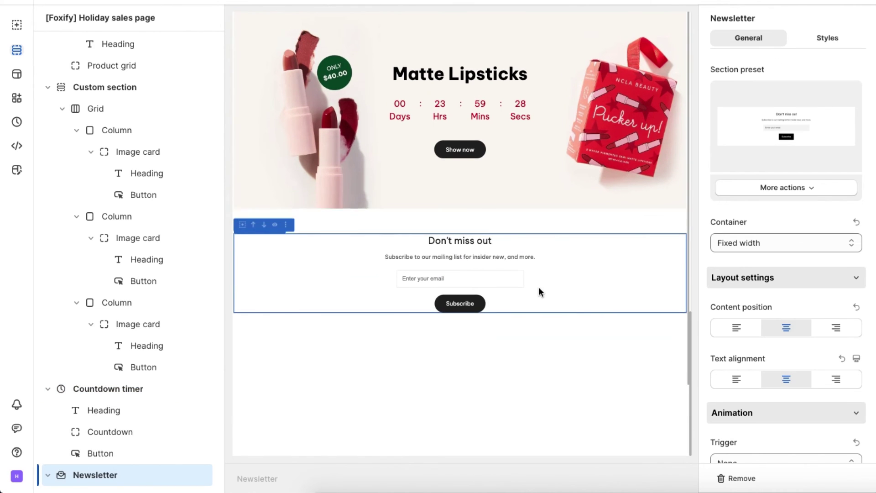
scroll(521, 281, "up", 4)
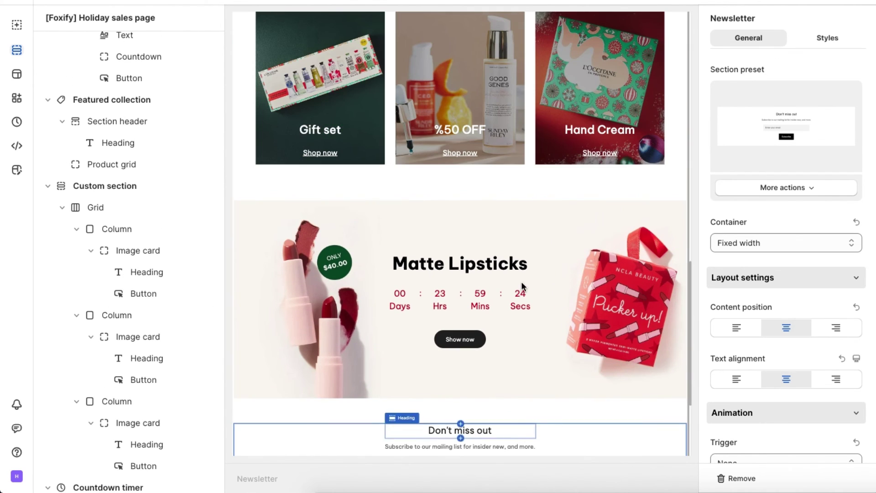
scroll(521, 281, "down", 4)
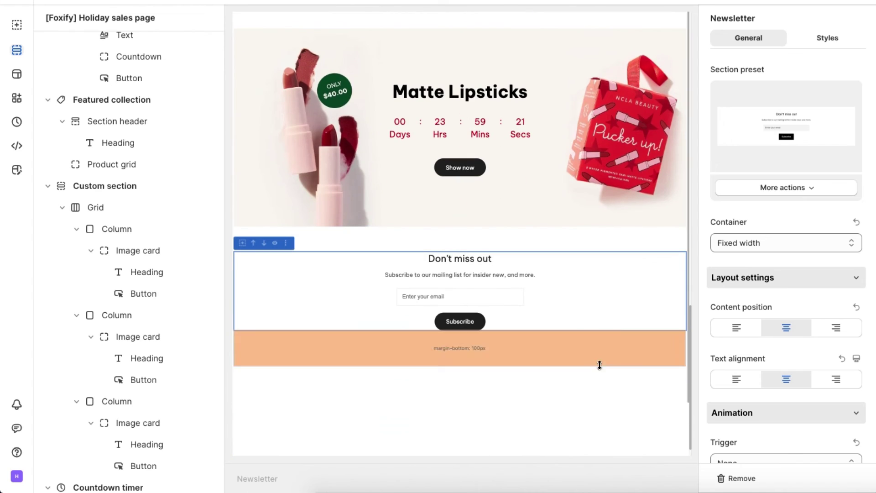
scroll(618, 393, "up", 10)
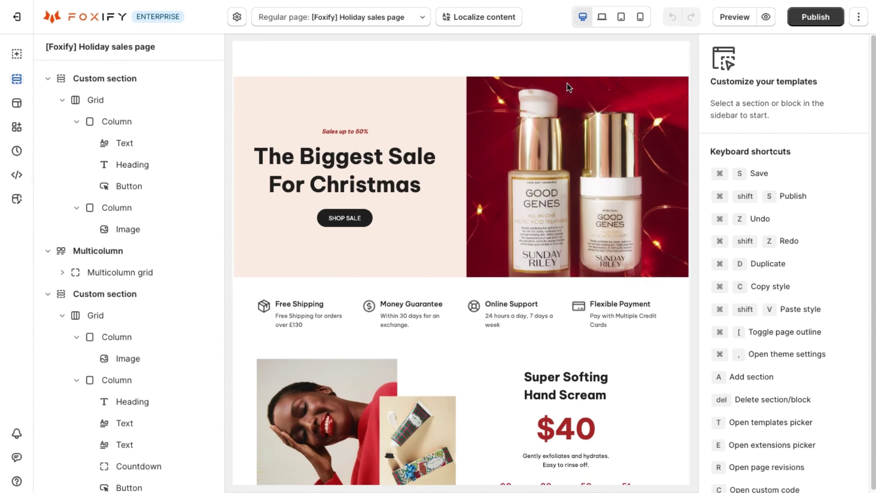
scroll(569, 88, "down", 6)
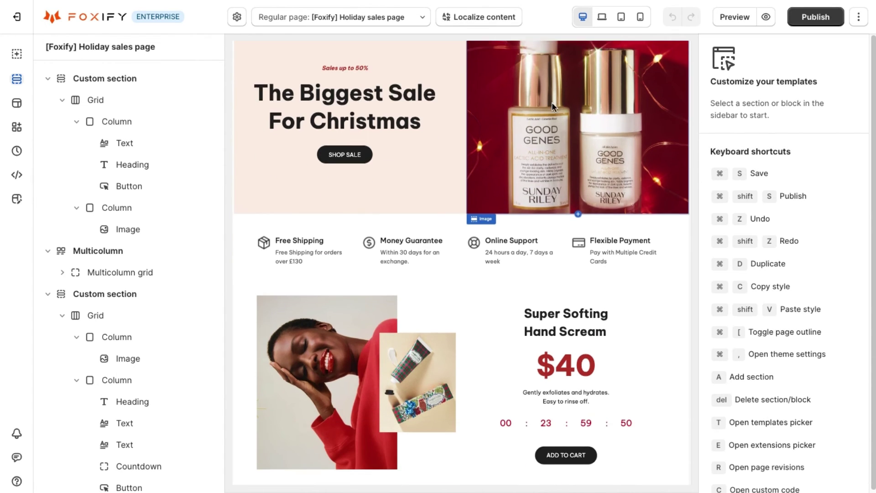
scroll(559, 158, "down", 12)
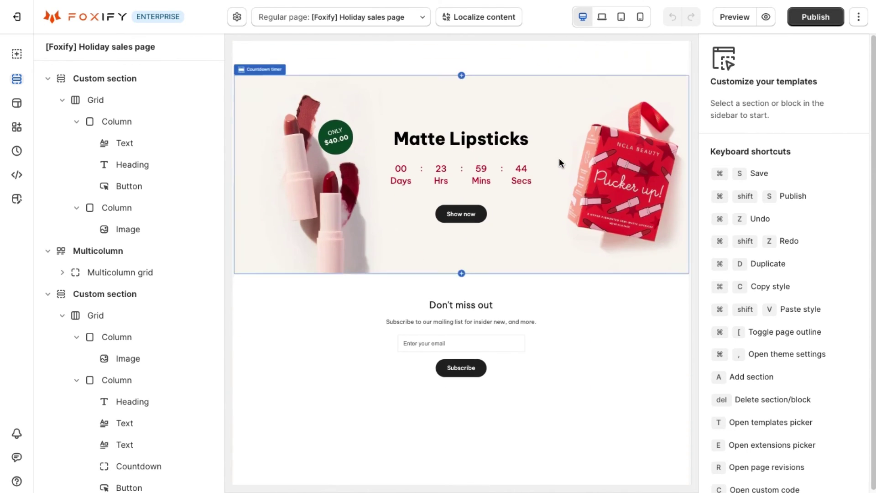
scroll(559, 158, "up", 15)
scroll(174, 171, "down", 15)
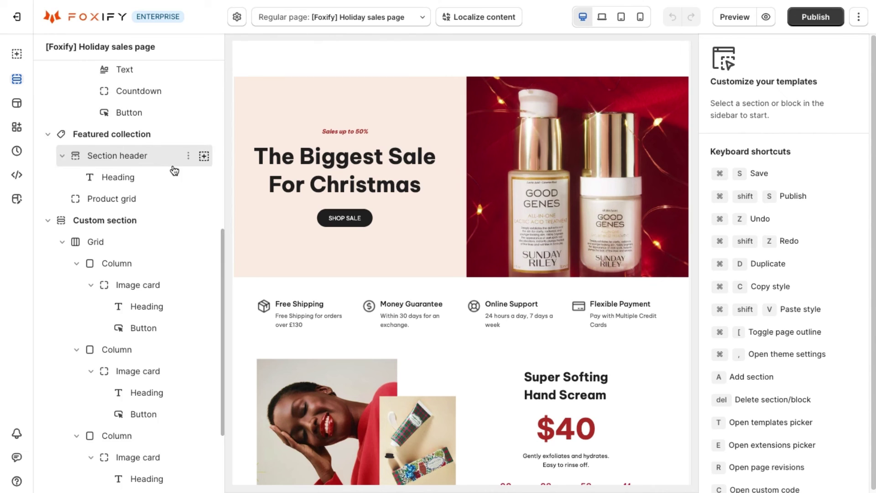
key("a")
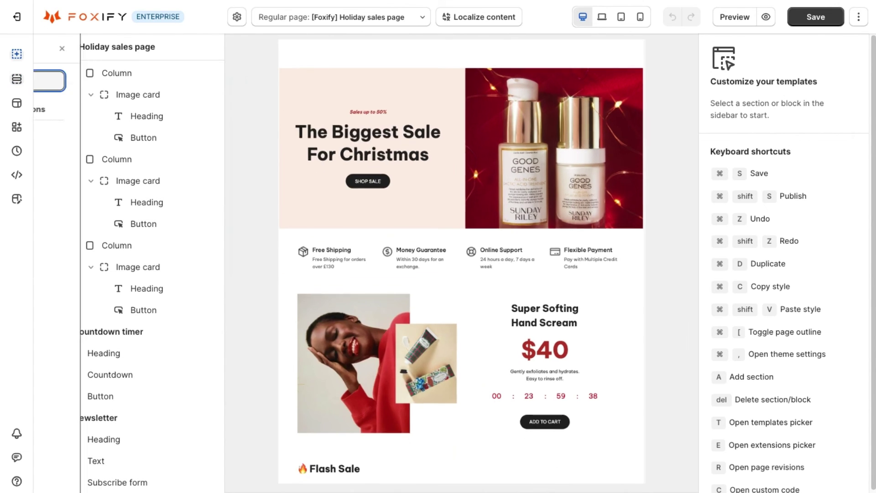
scroll(152, 187, "down", 2)
scroll(152, 188, "down", 3)
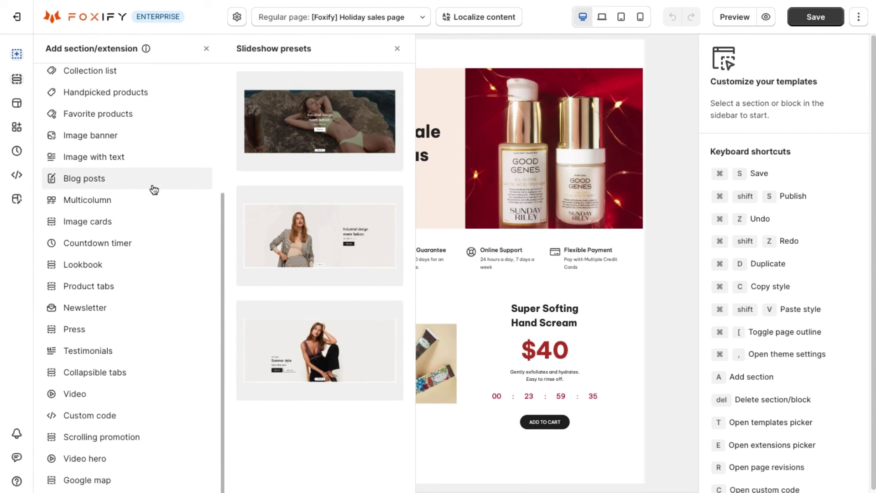
scroll(160, 232, "up", 8)
left_click(207, 48)
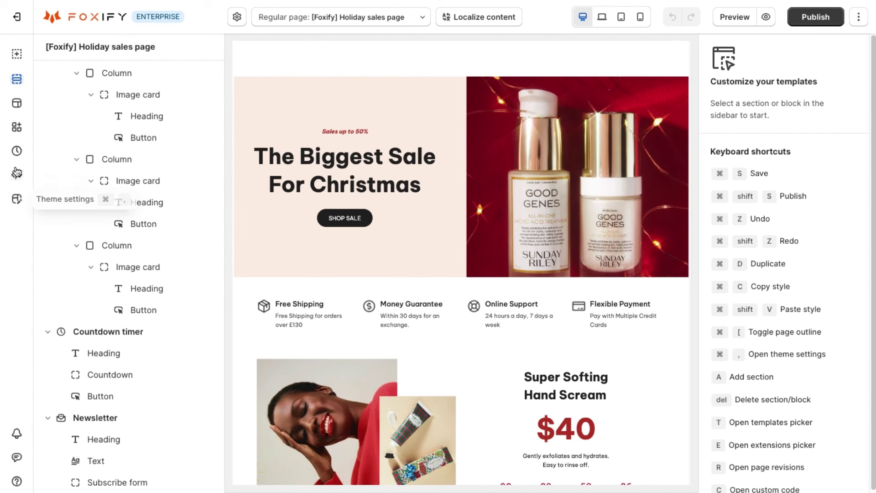
left_click(17, 103)
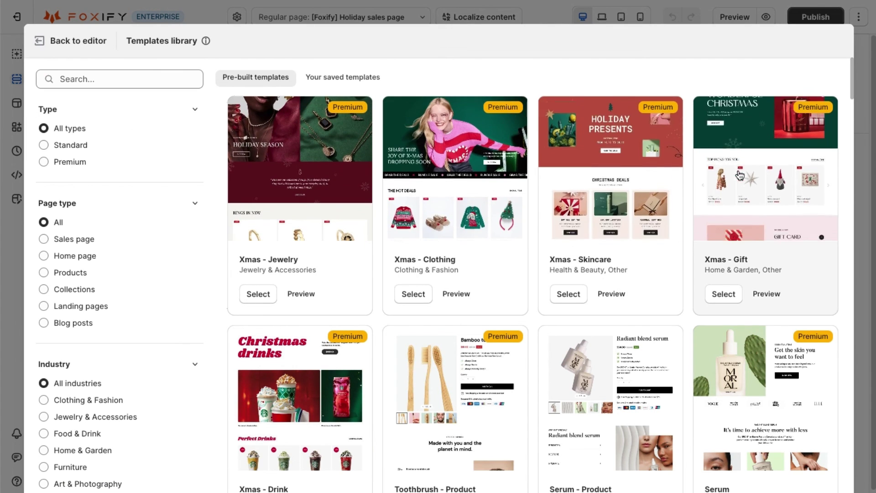
scroll(686, 185, "down", 10)
scroll(686, 182, "down", 20)
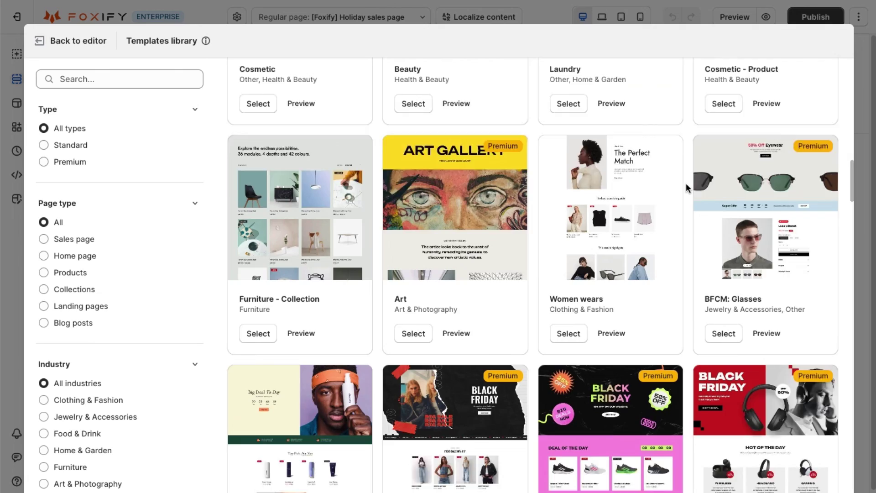
scroll(687, 184, "down", 20)
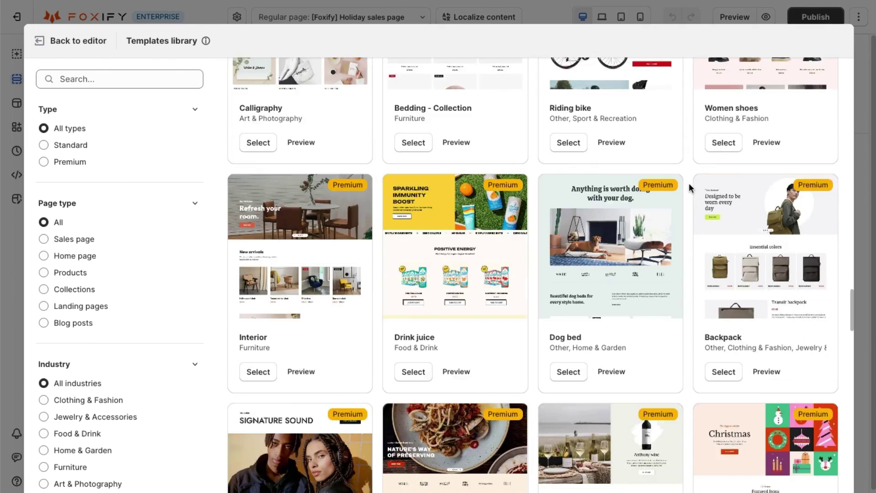
scroll(689, 185, "down", 20)
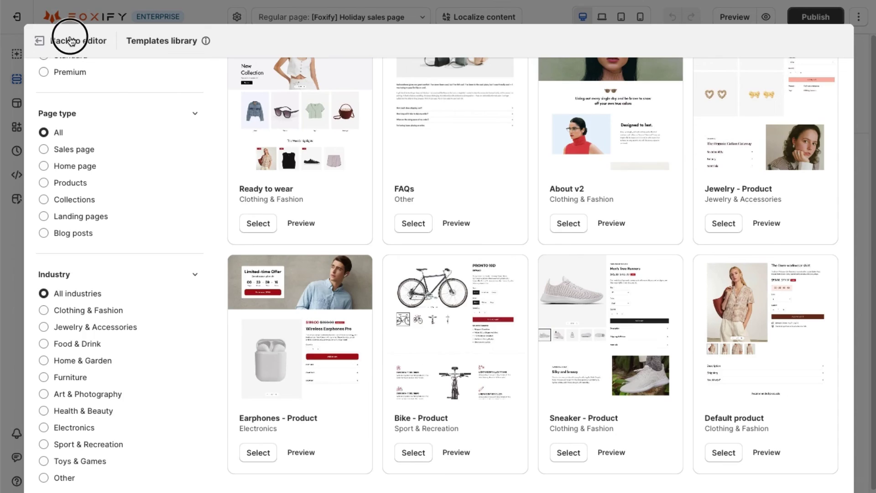
left_click(71, 40)
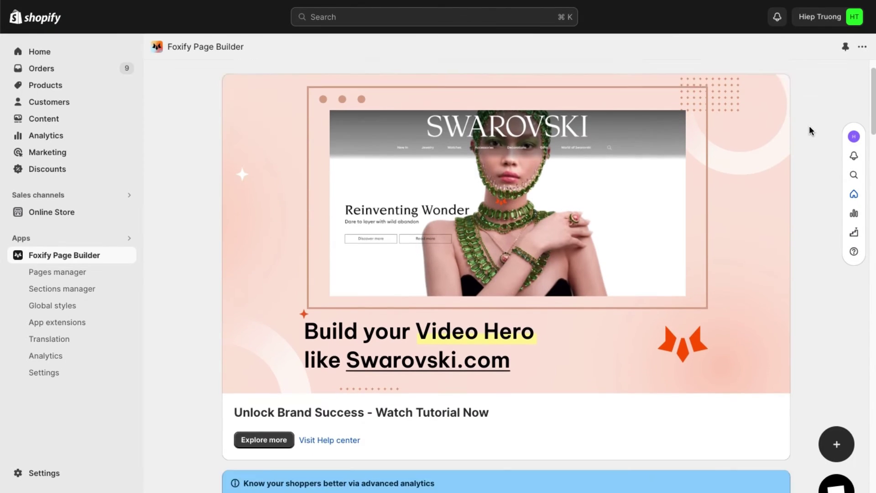
Scroll down the Foxify dashboard to check the Holiday sales page is Published in Recently updated pages
scroll(810, 130, "down", 5)
scroll(810, 126, "down", 15)
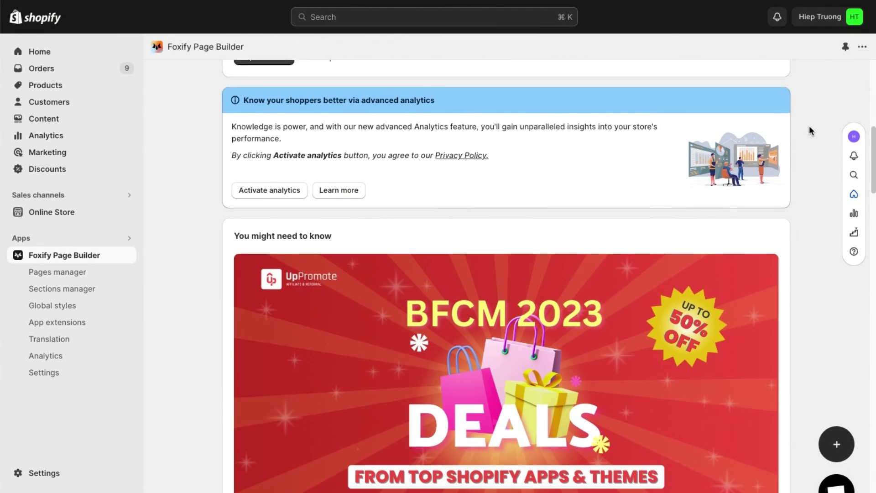
scroll(809, 130, "down", 14)
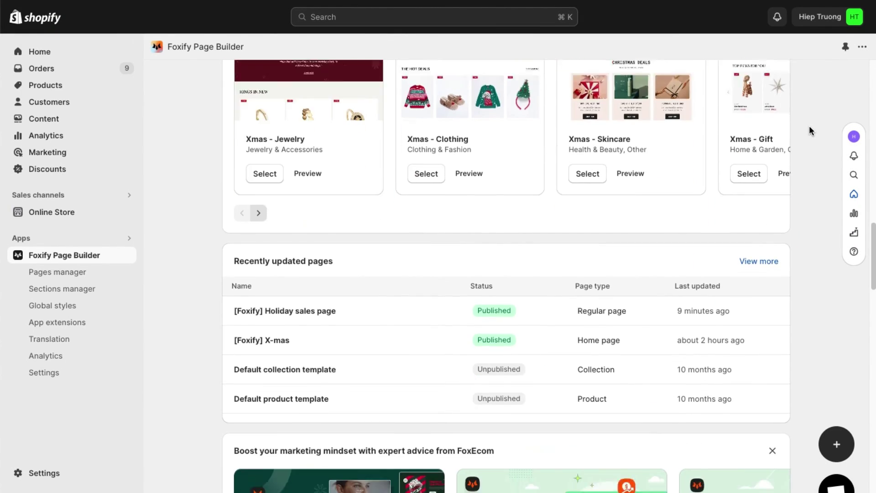
scroll(809, 130, "down", 20)
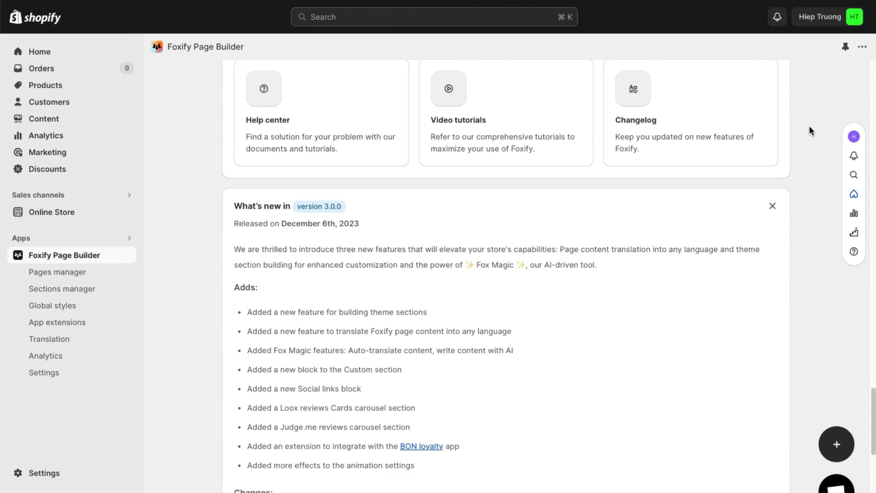
scroll(810, 132, "up", 20)
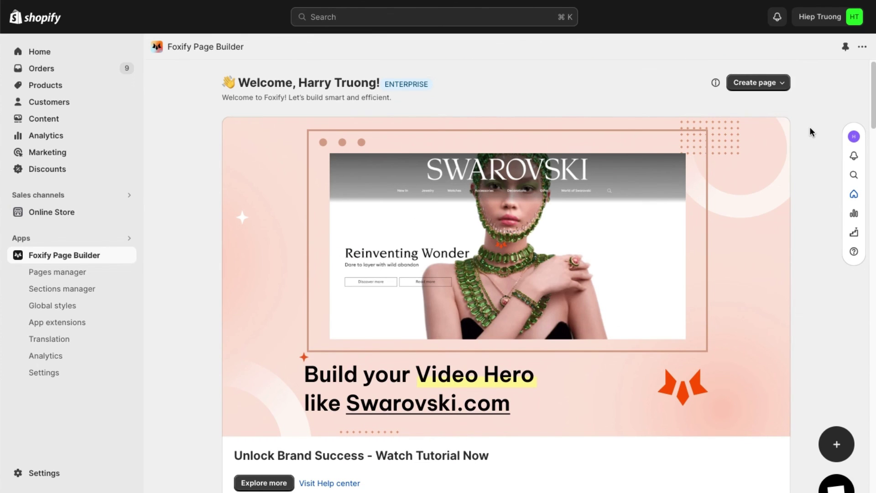